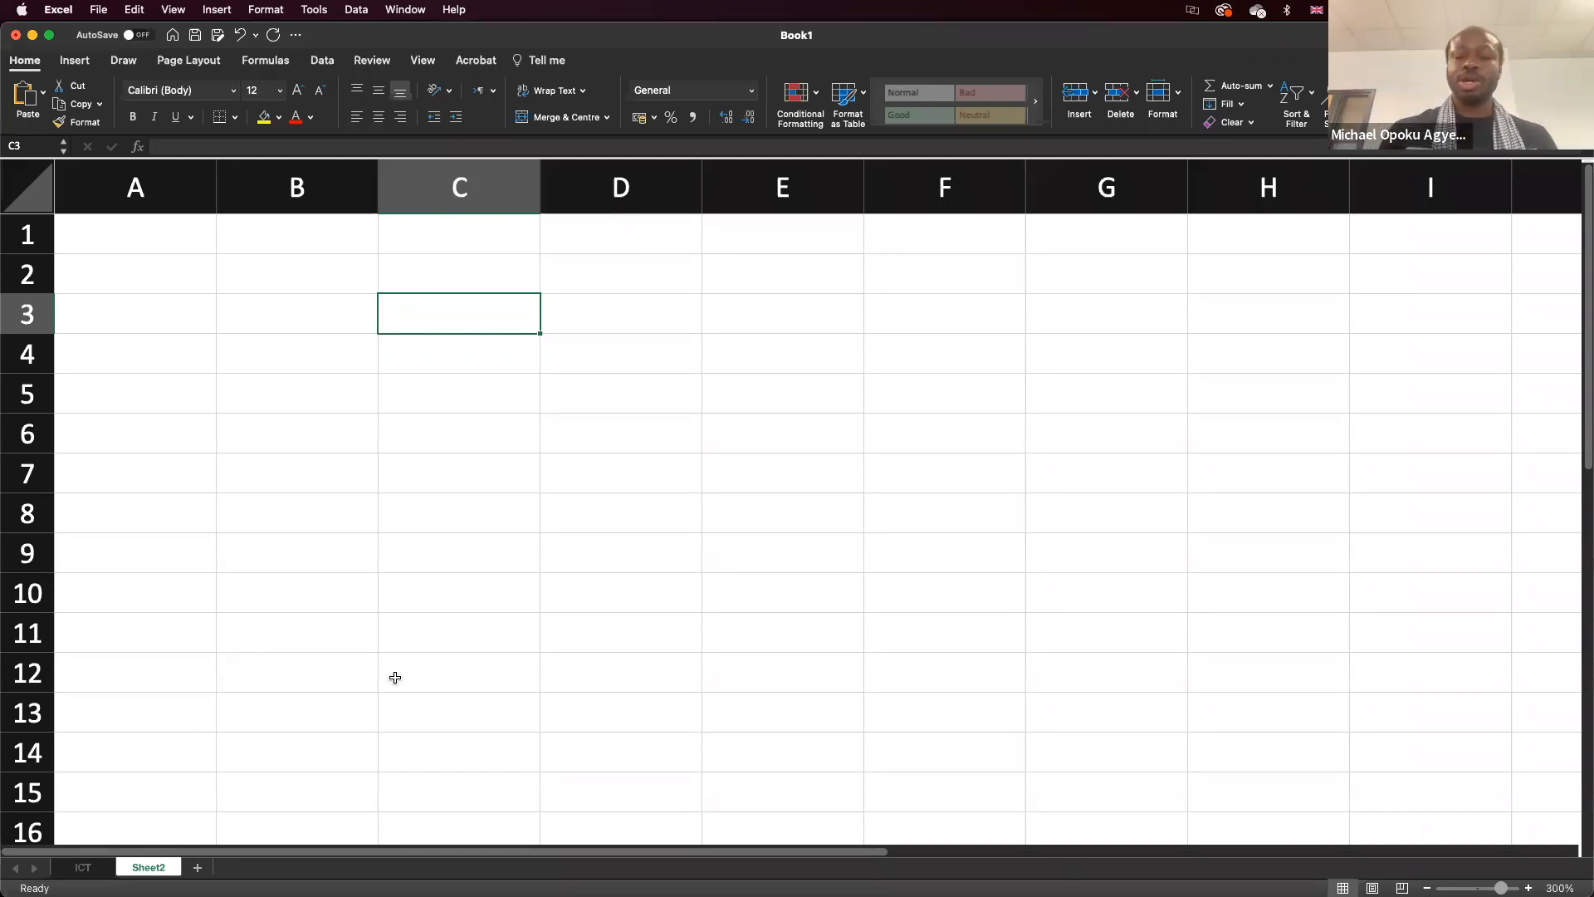
Enter the formula ='ICT'!A1 in cell C3 of Sheet2 to reference cell A1 on the ICT sheet.
type("=")
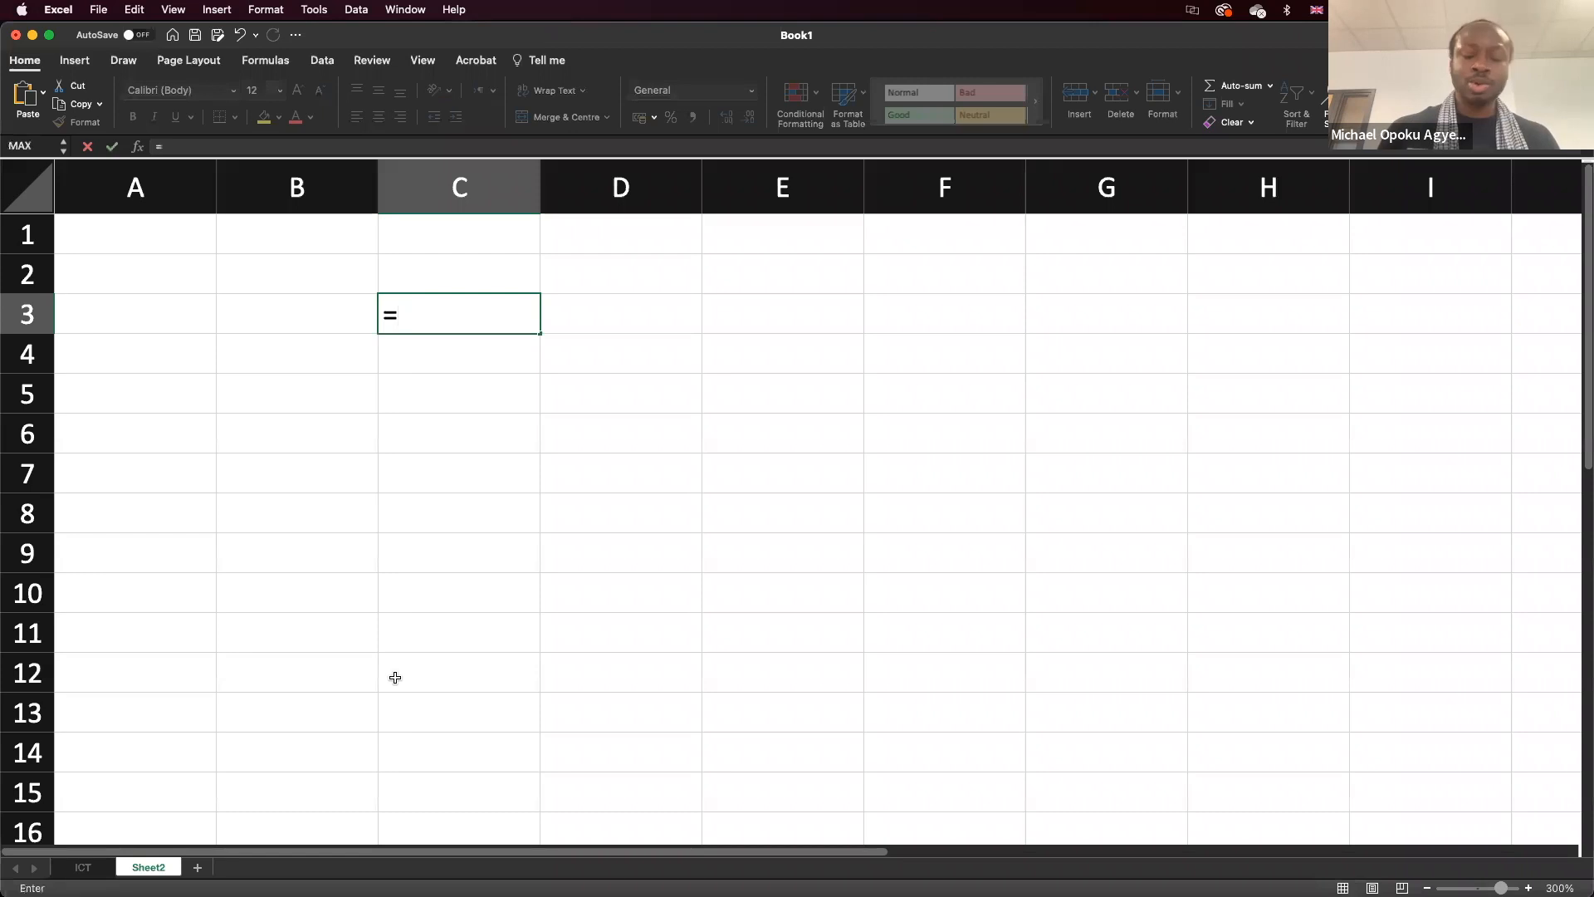
type("'")
type("\"")
key("Return")
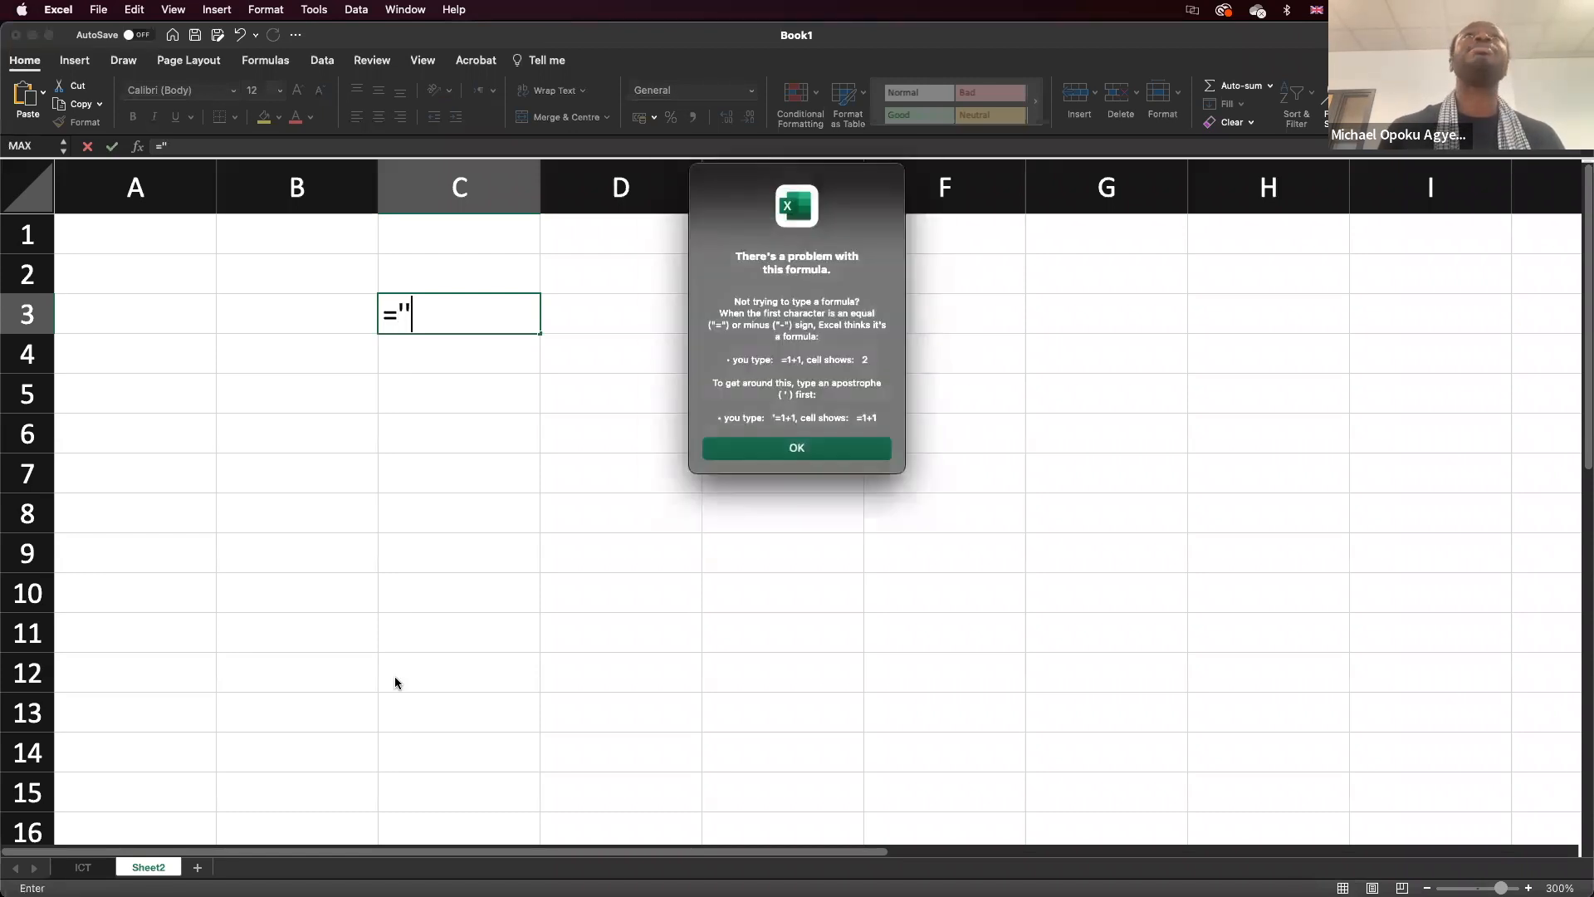
left_click(820, 447)
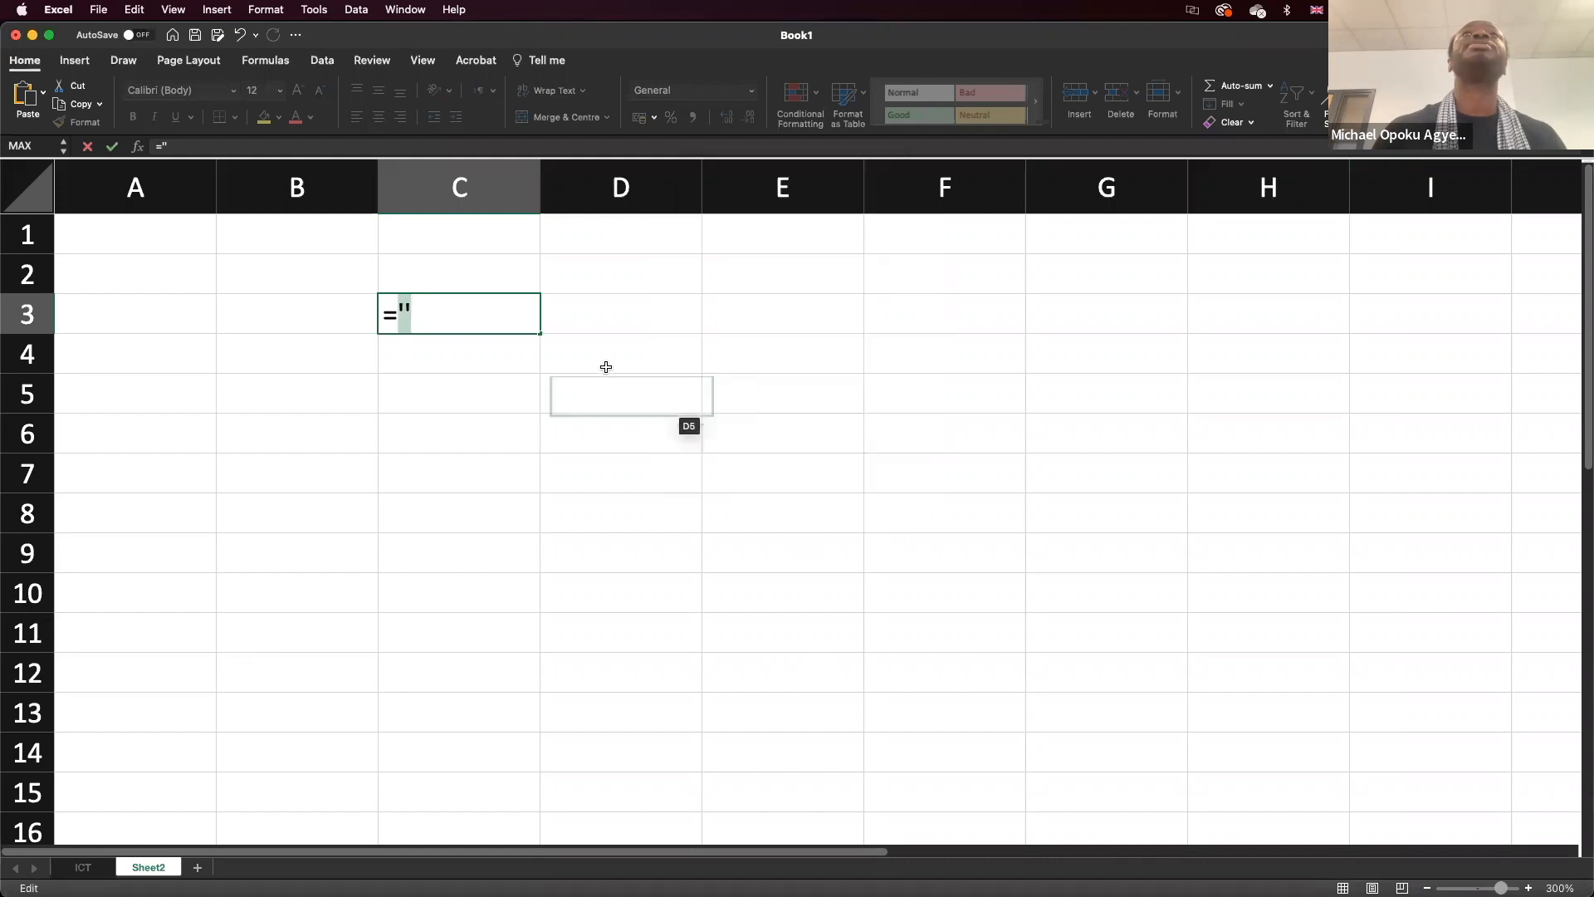
left_click(404, 311)
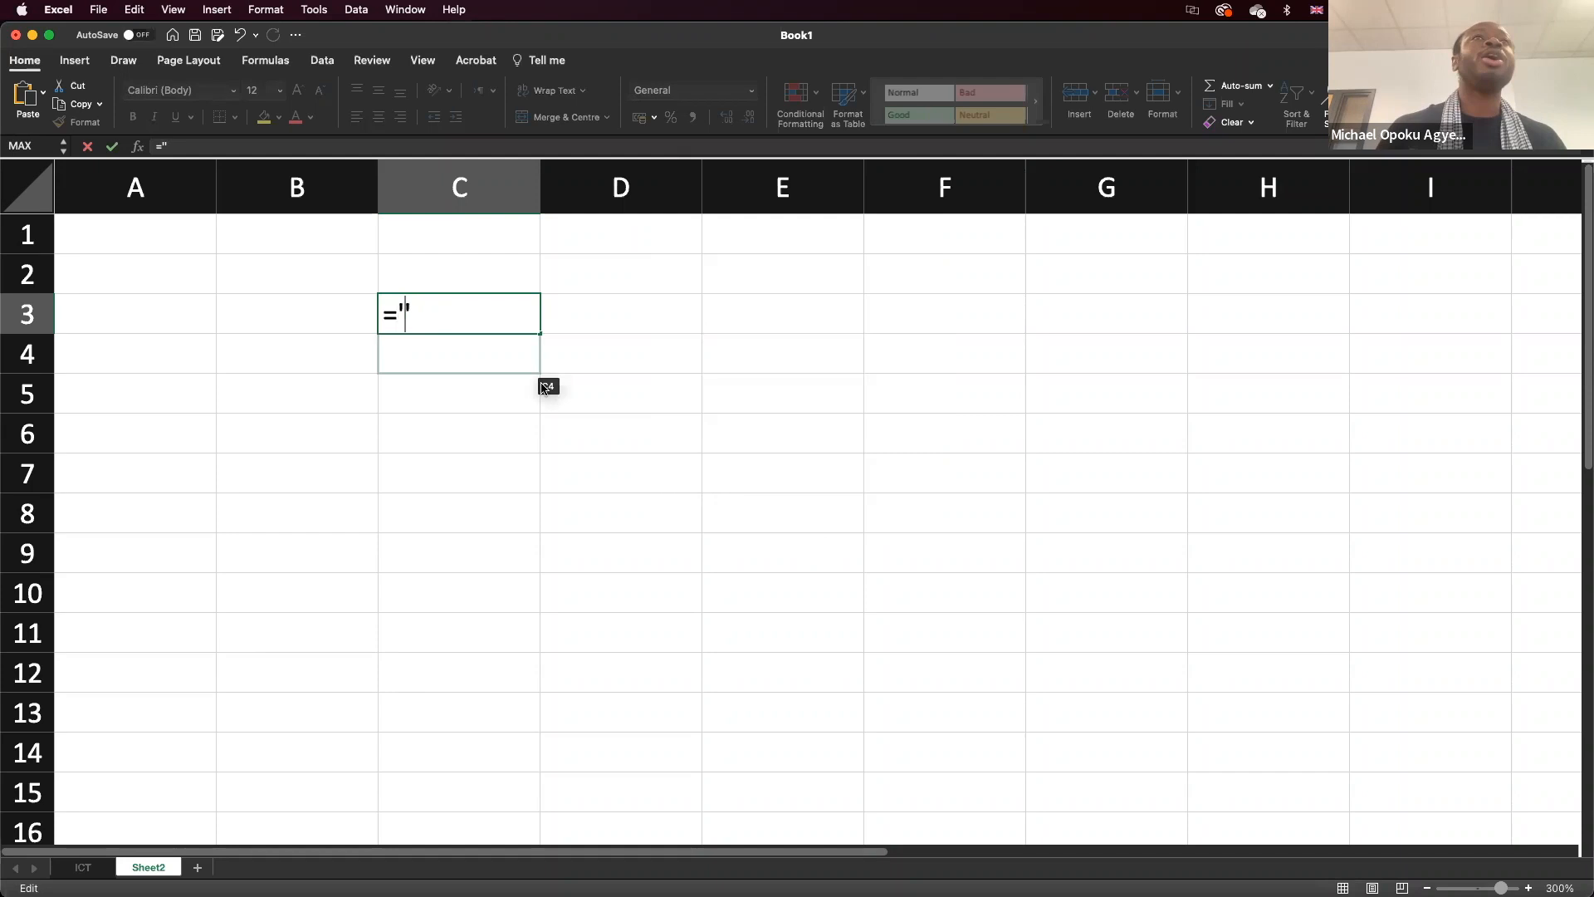
type("IC")
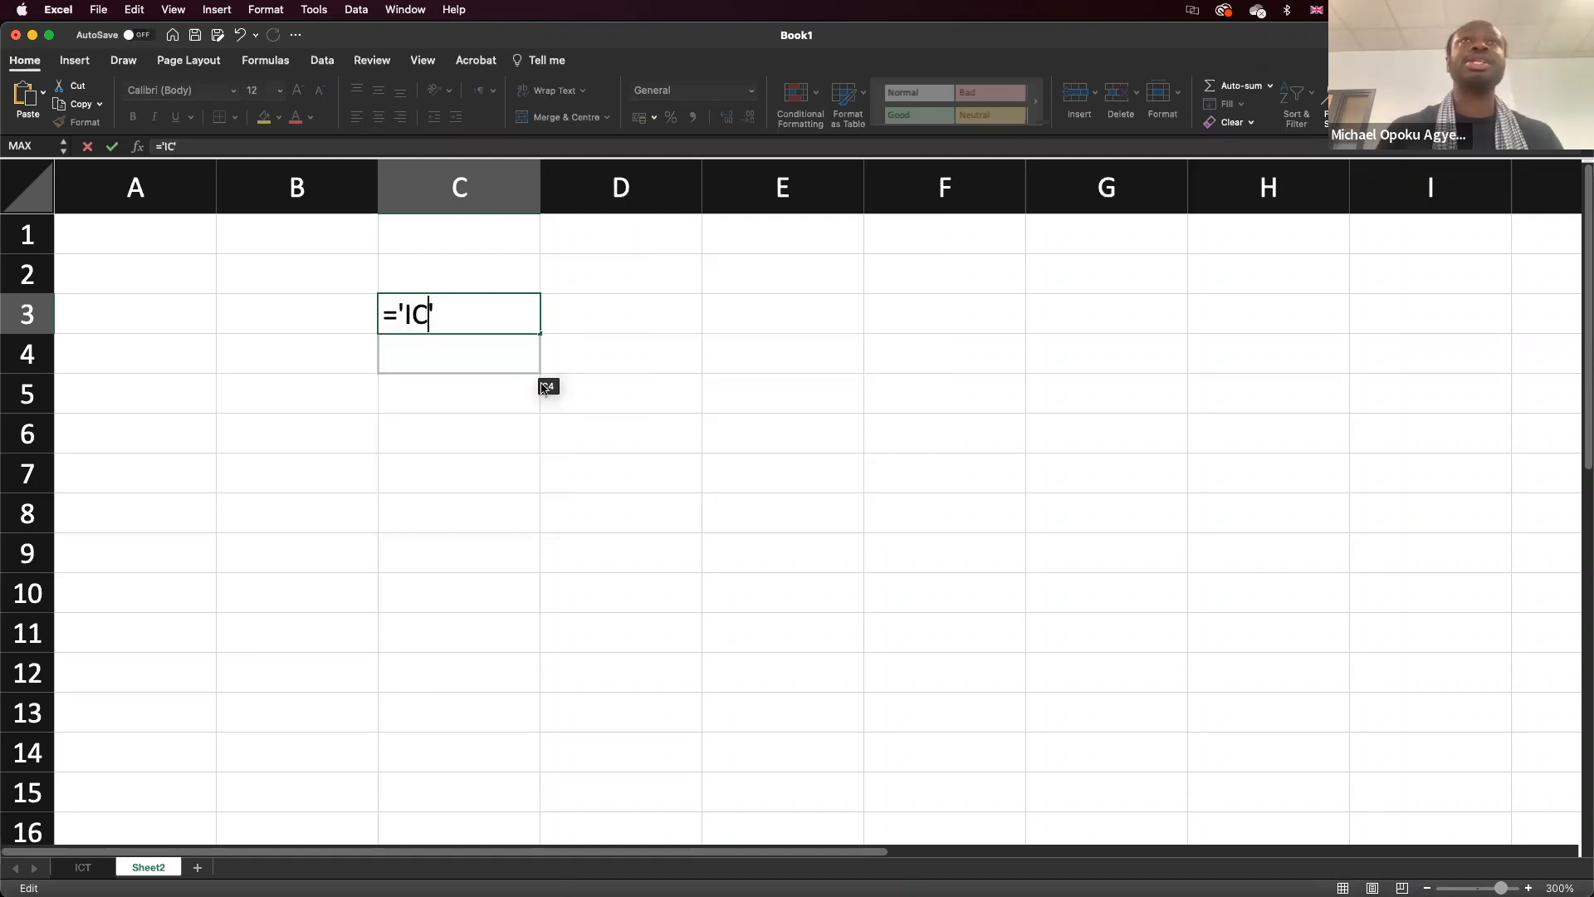
type("T")
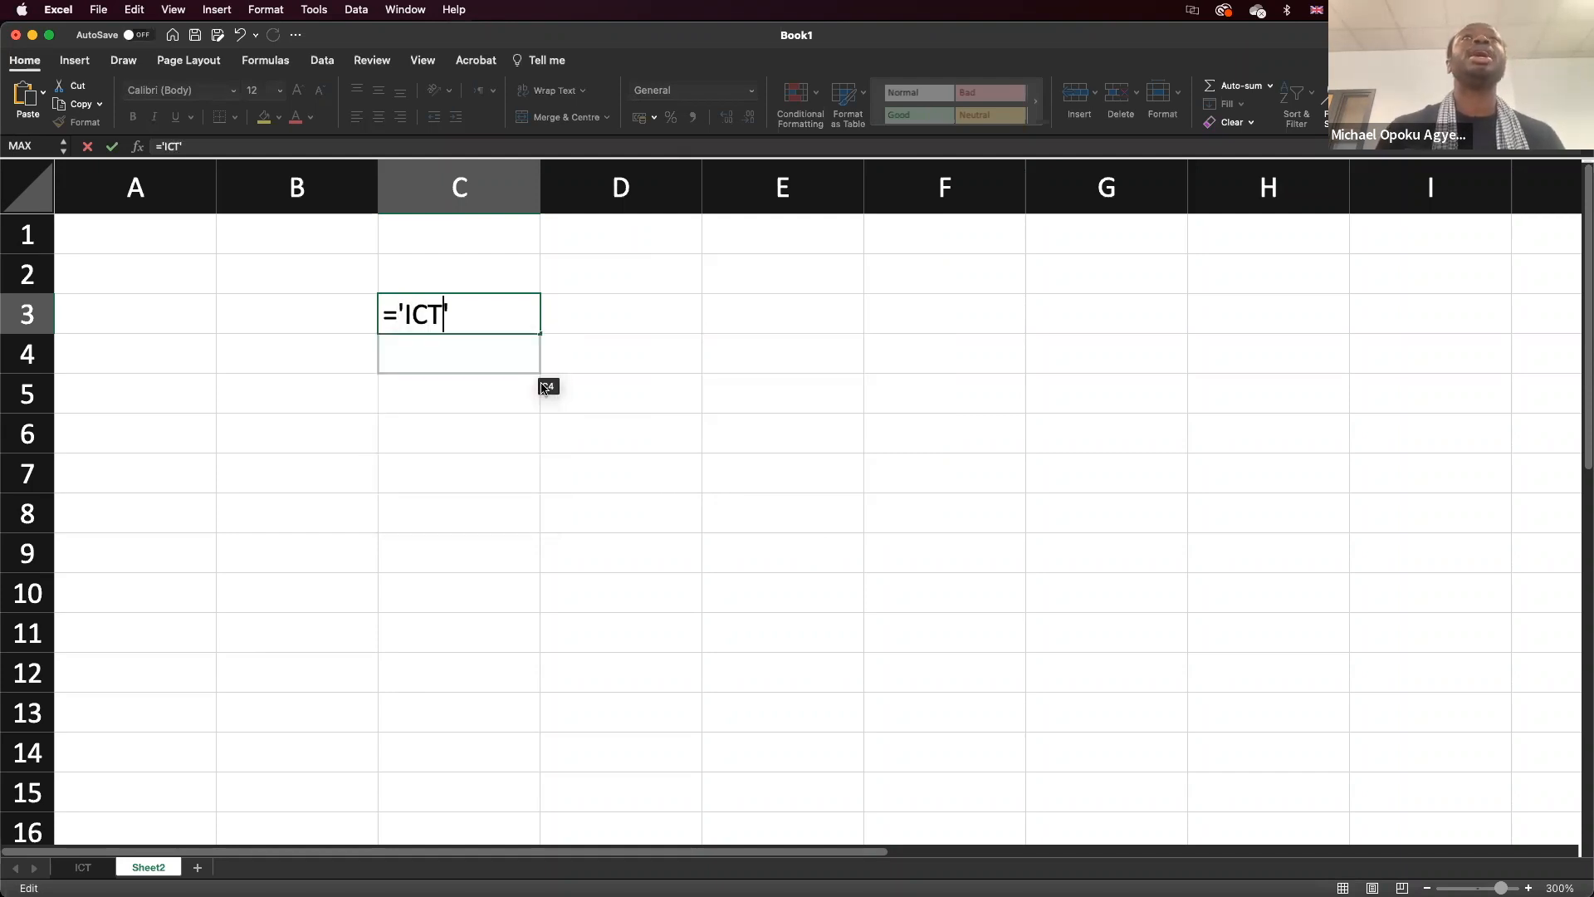
key("Right")
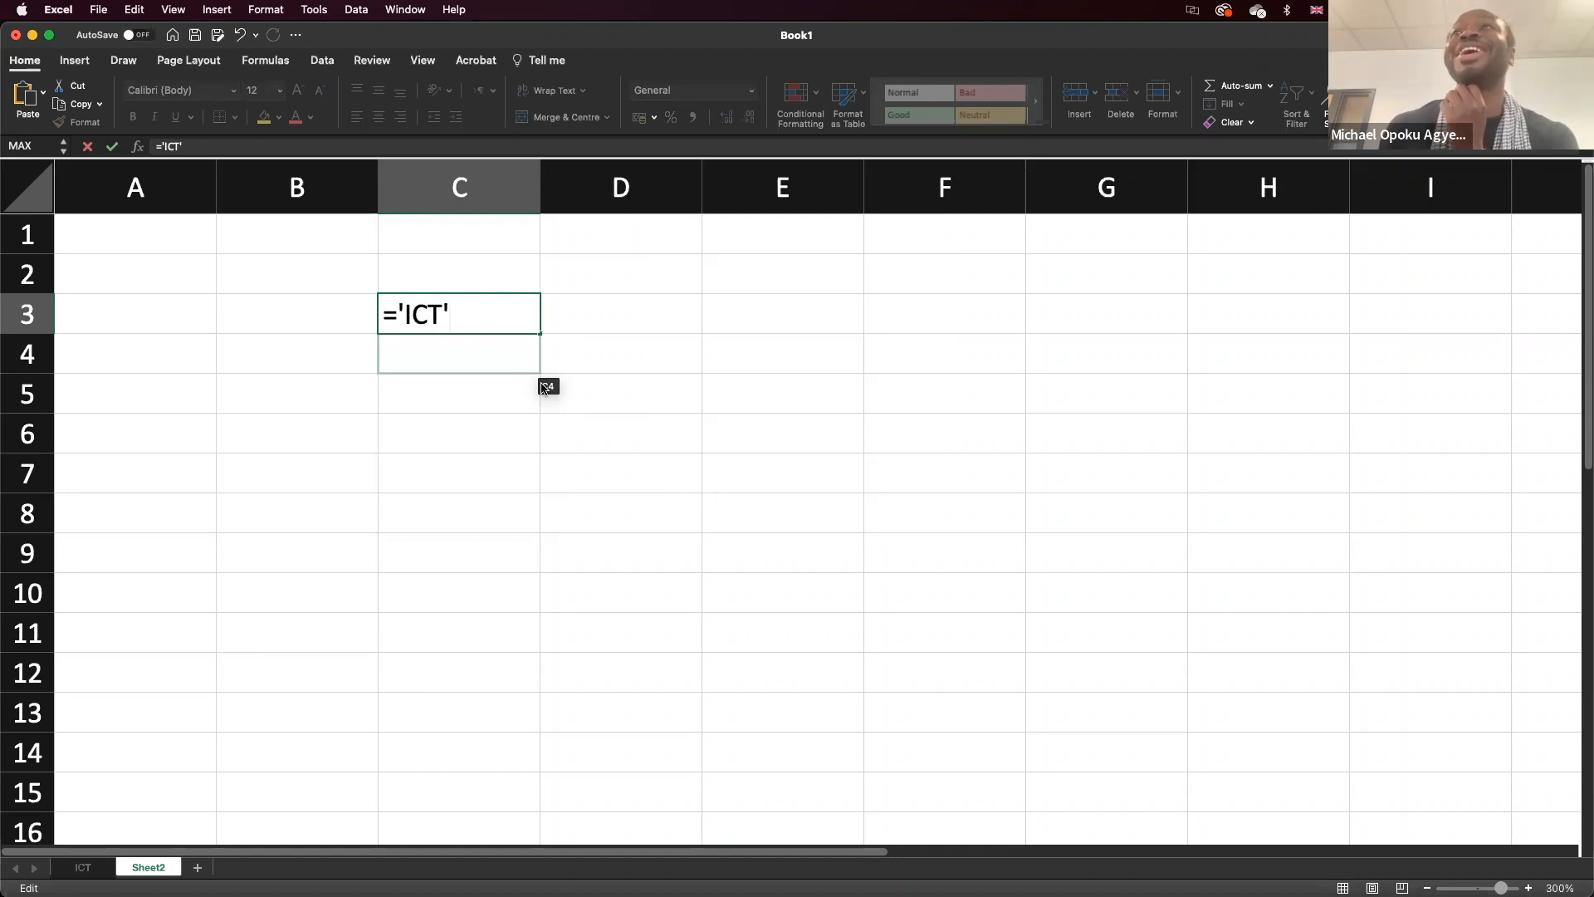
type("!")
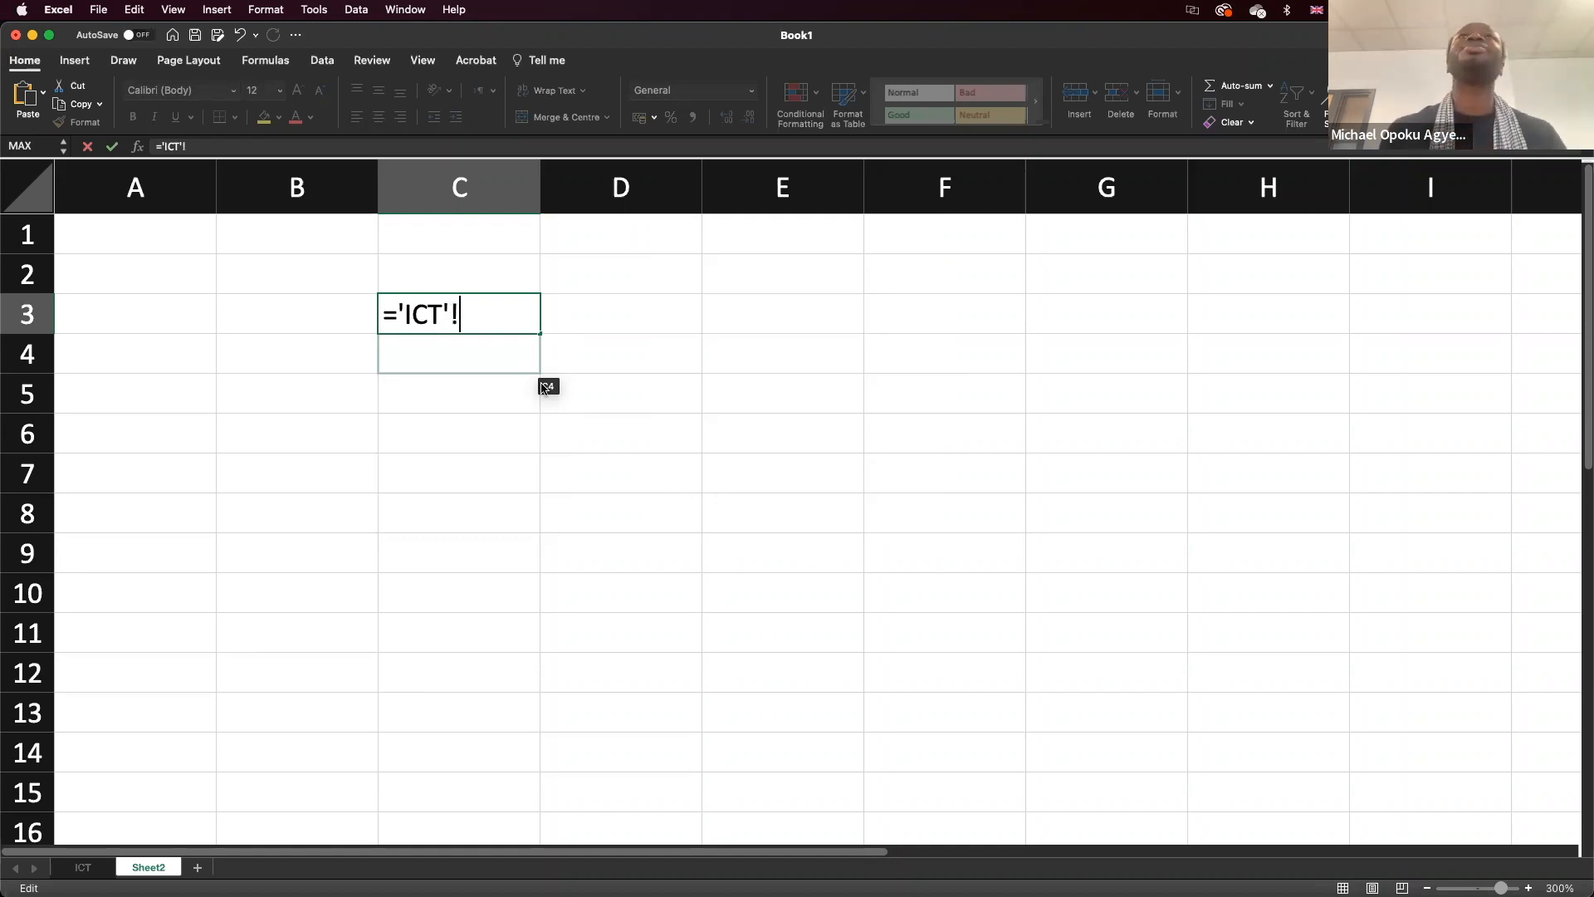
type("AS")
key("BackSpace")
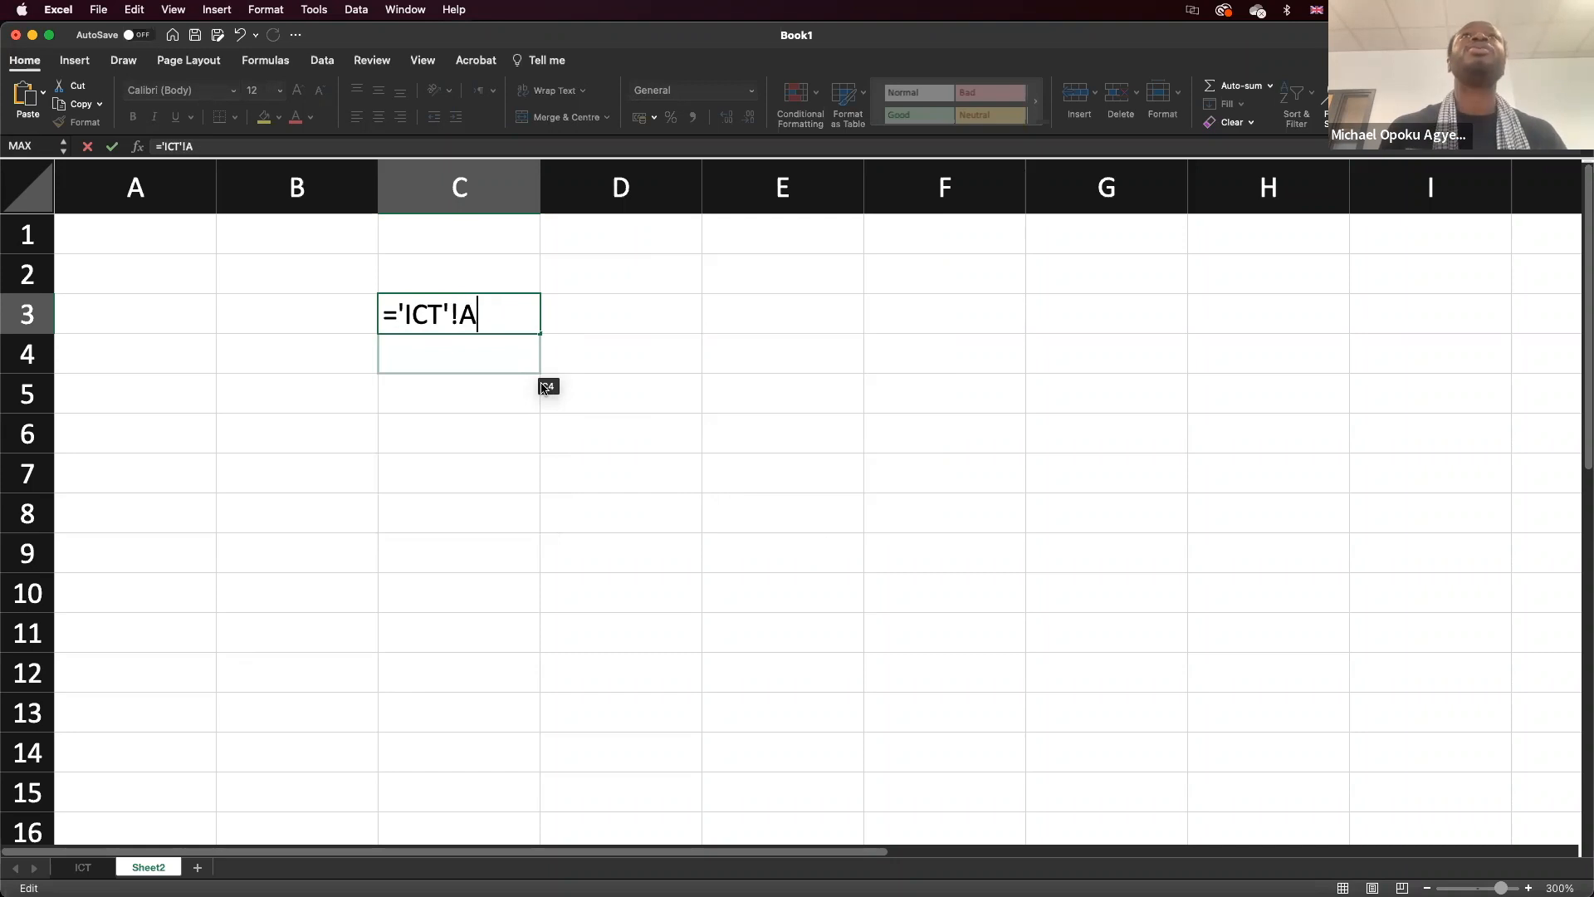
type("1")
key("Return")
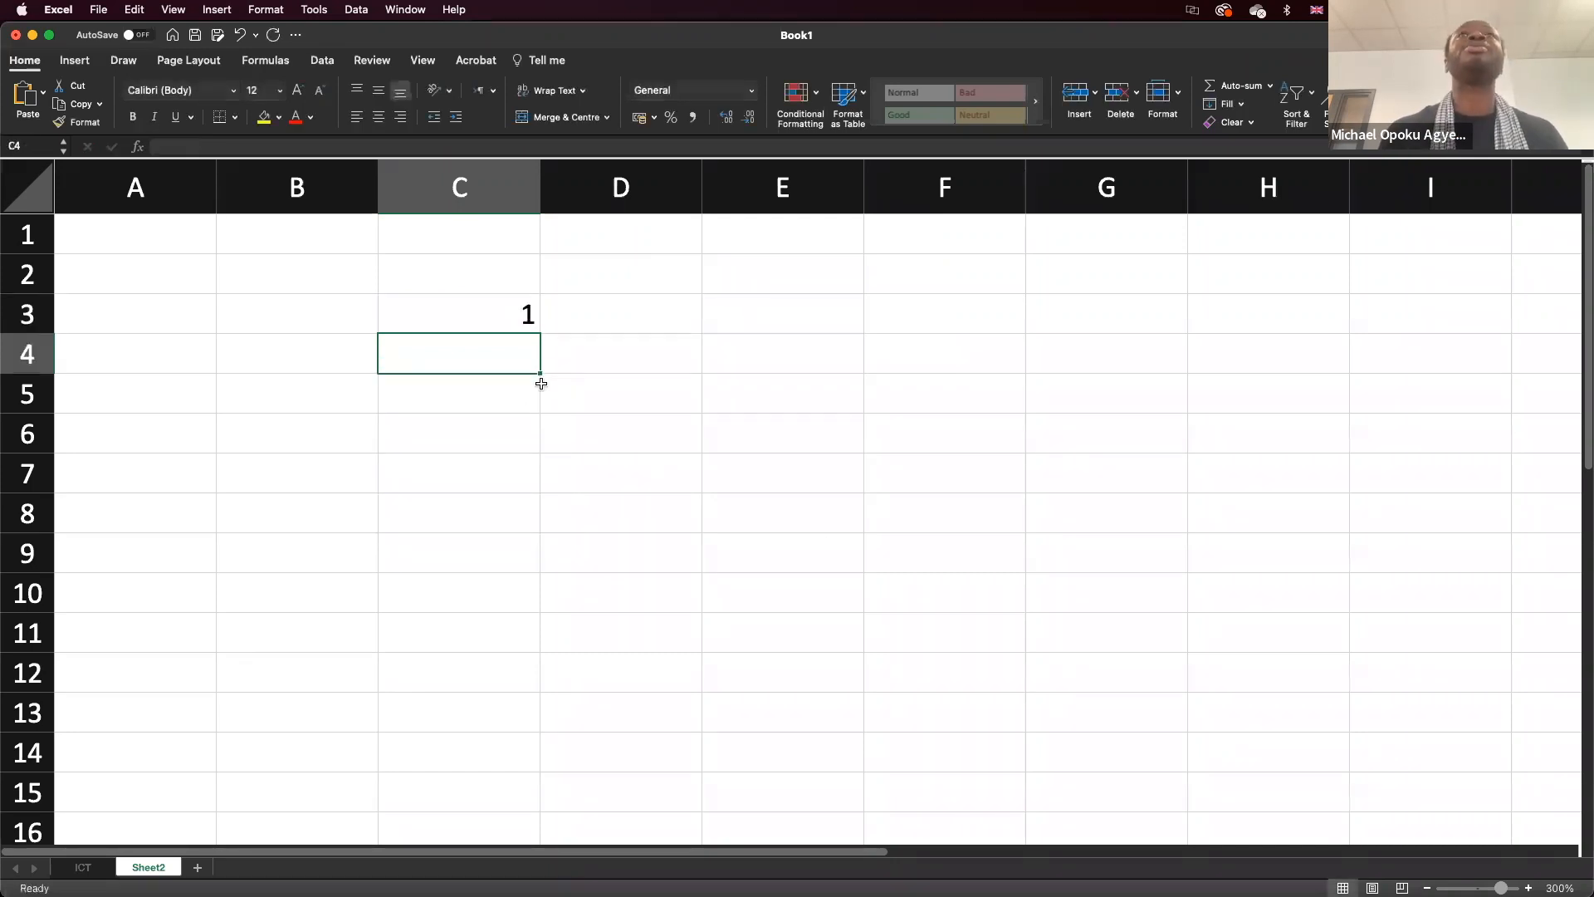
Compare the formula in C3 with its source cell on the ICT sheet and clear C3.
left_click(492, 316)
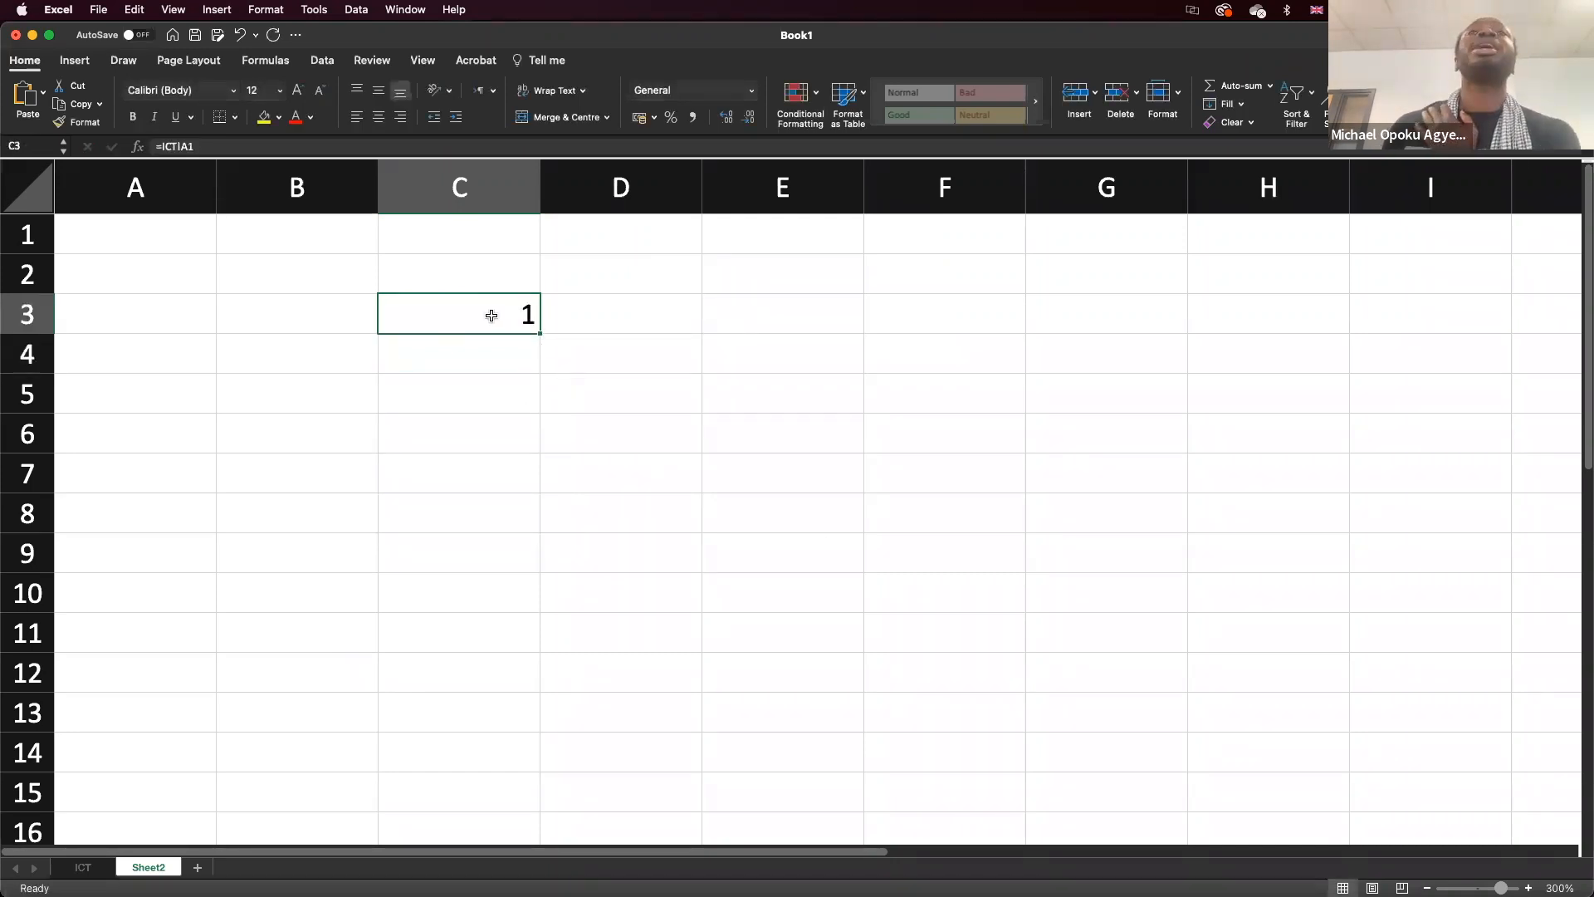
left_click(90, 870)
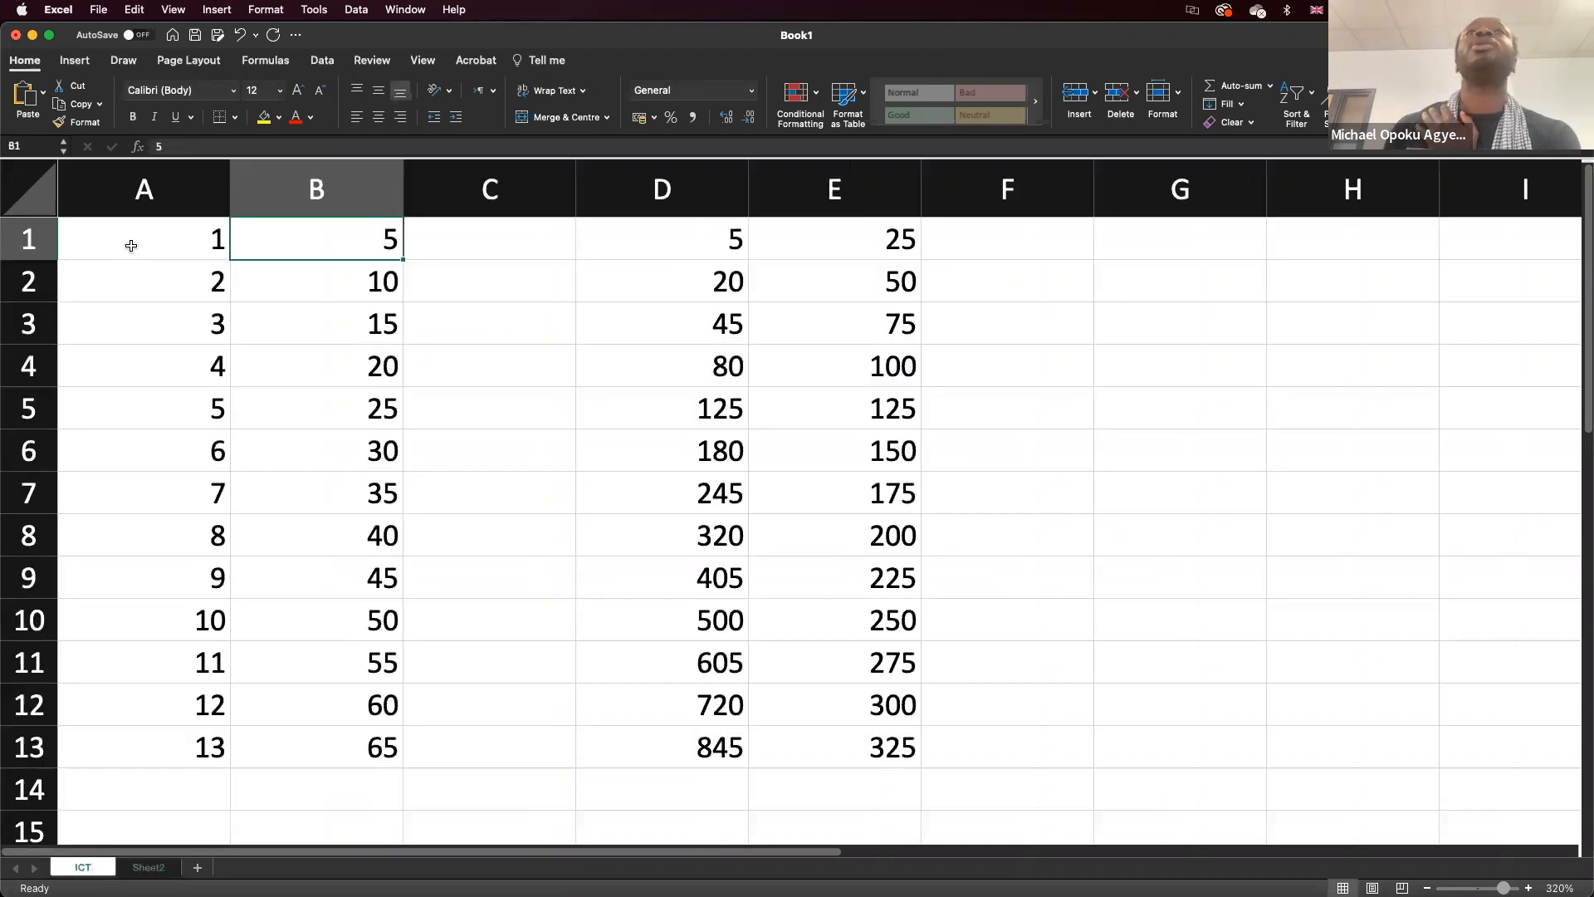
left_click(150, 868)
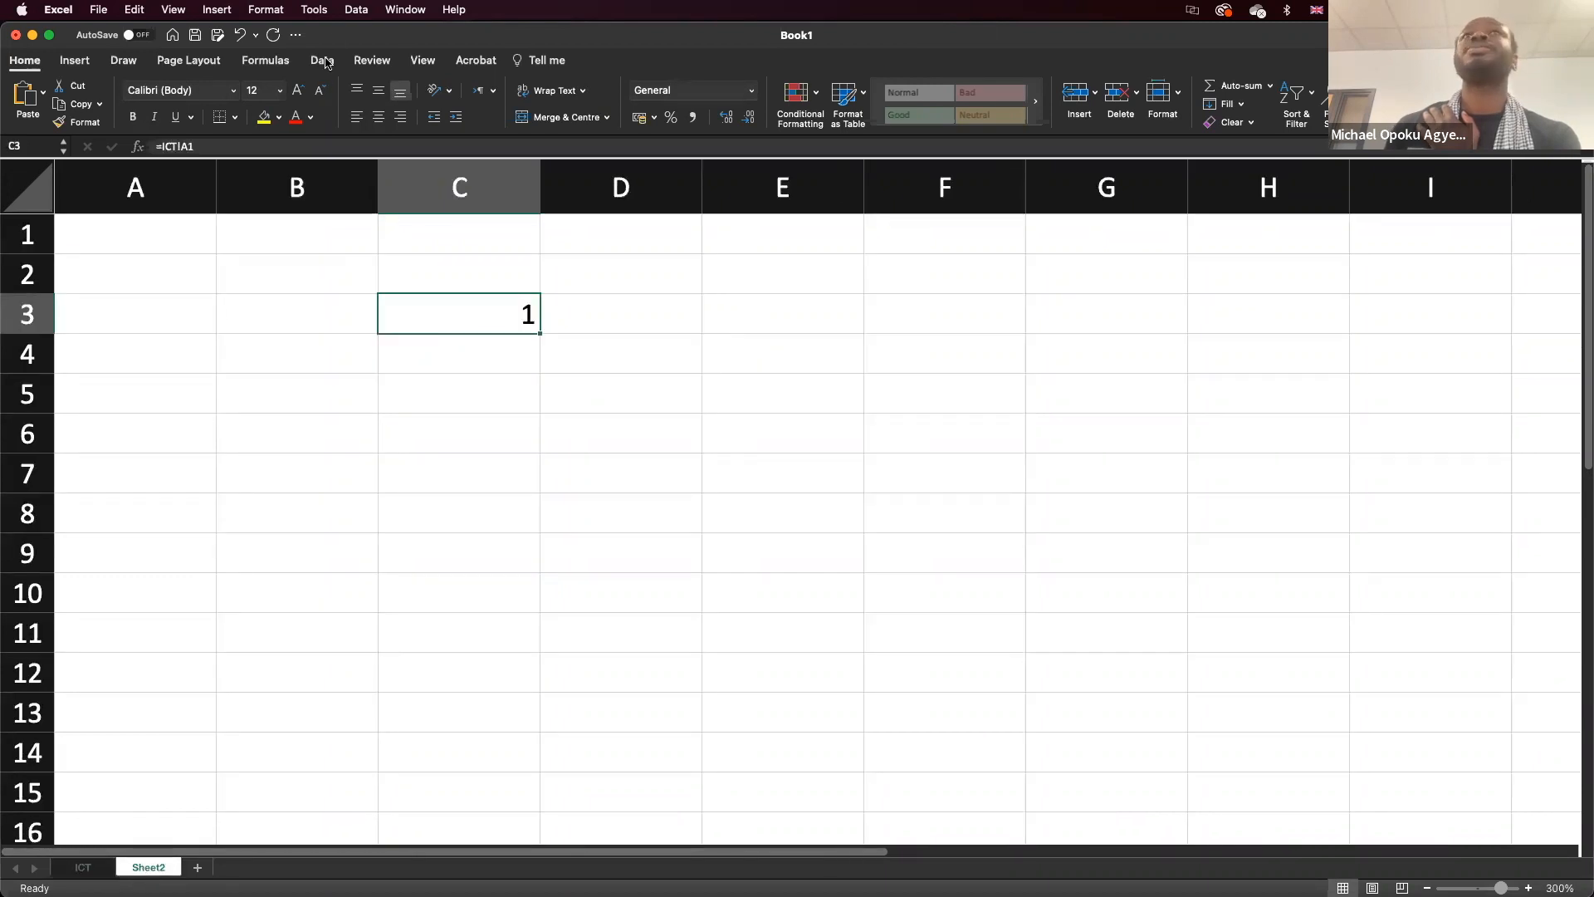
double_click(424, 312)
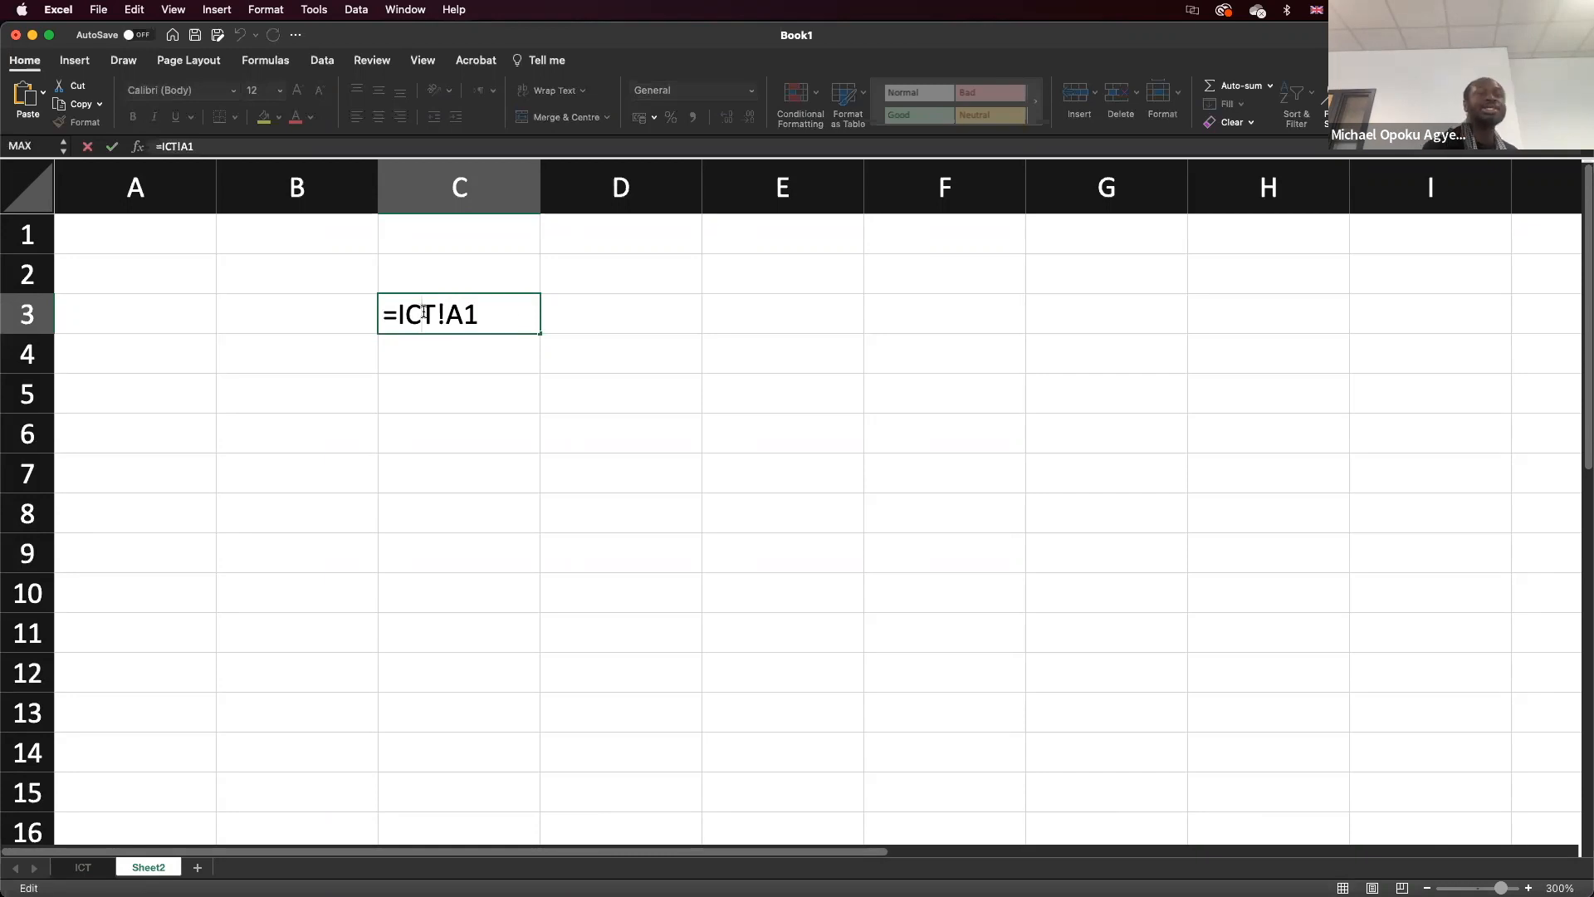
key("Escape")
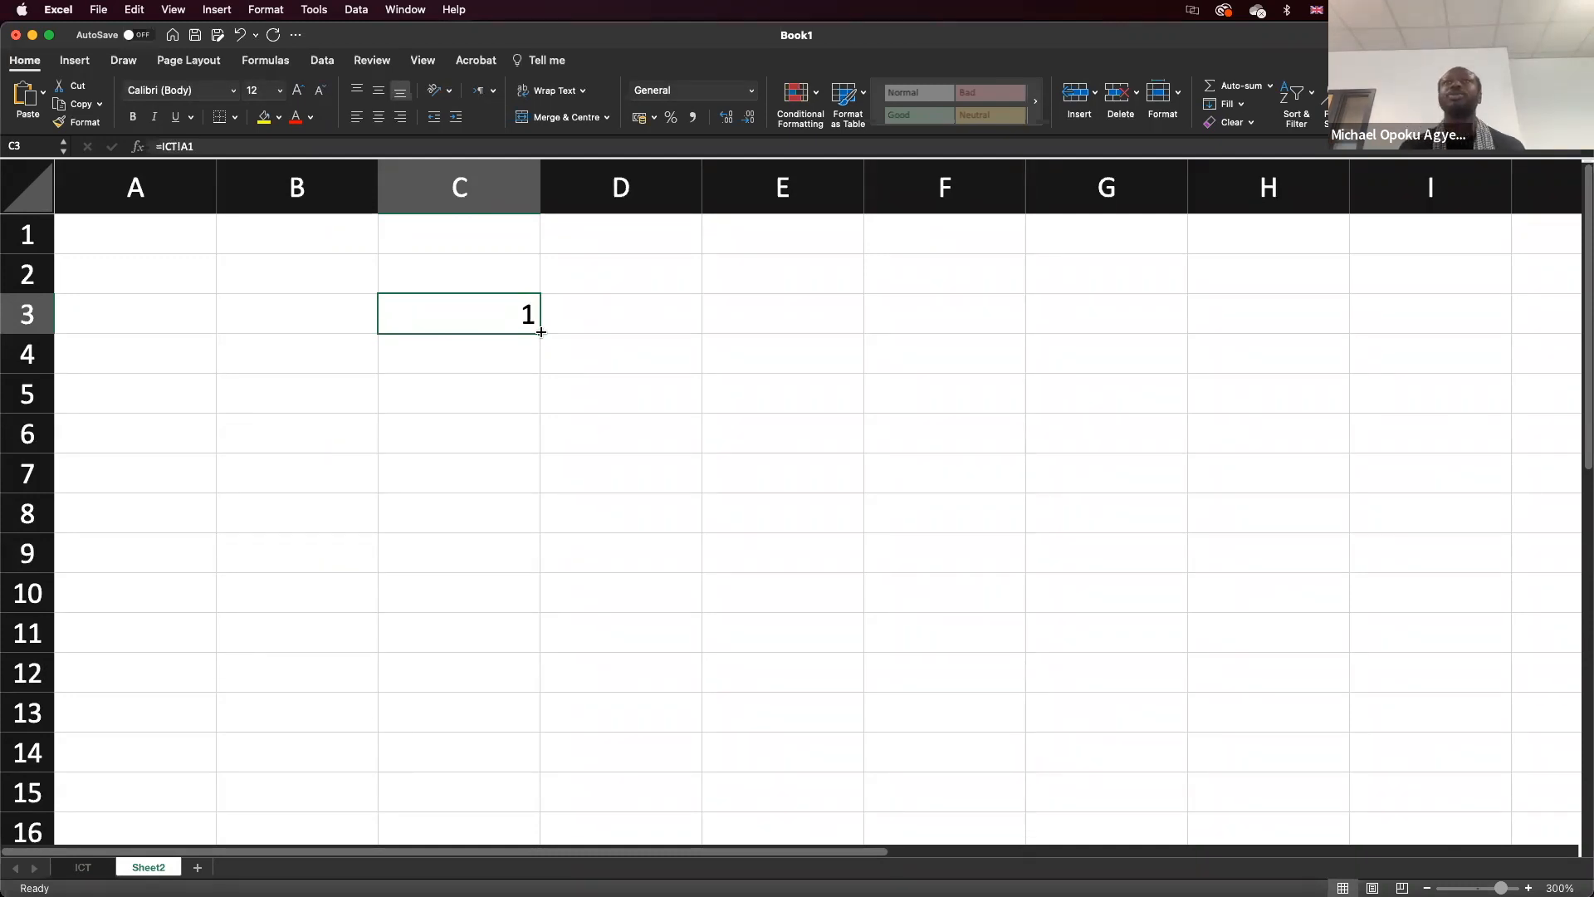
key("Delete")
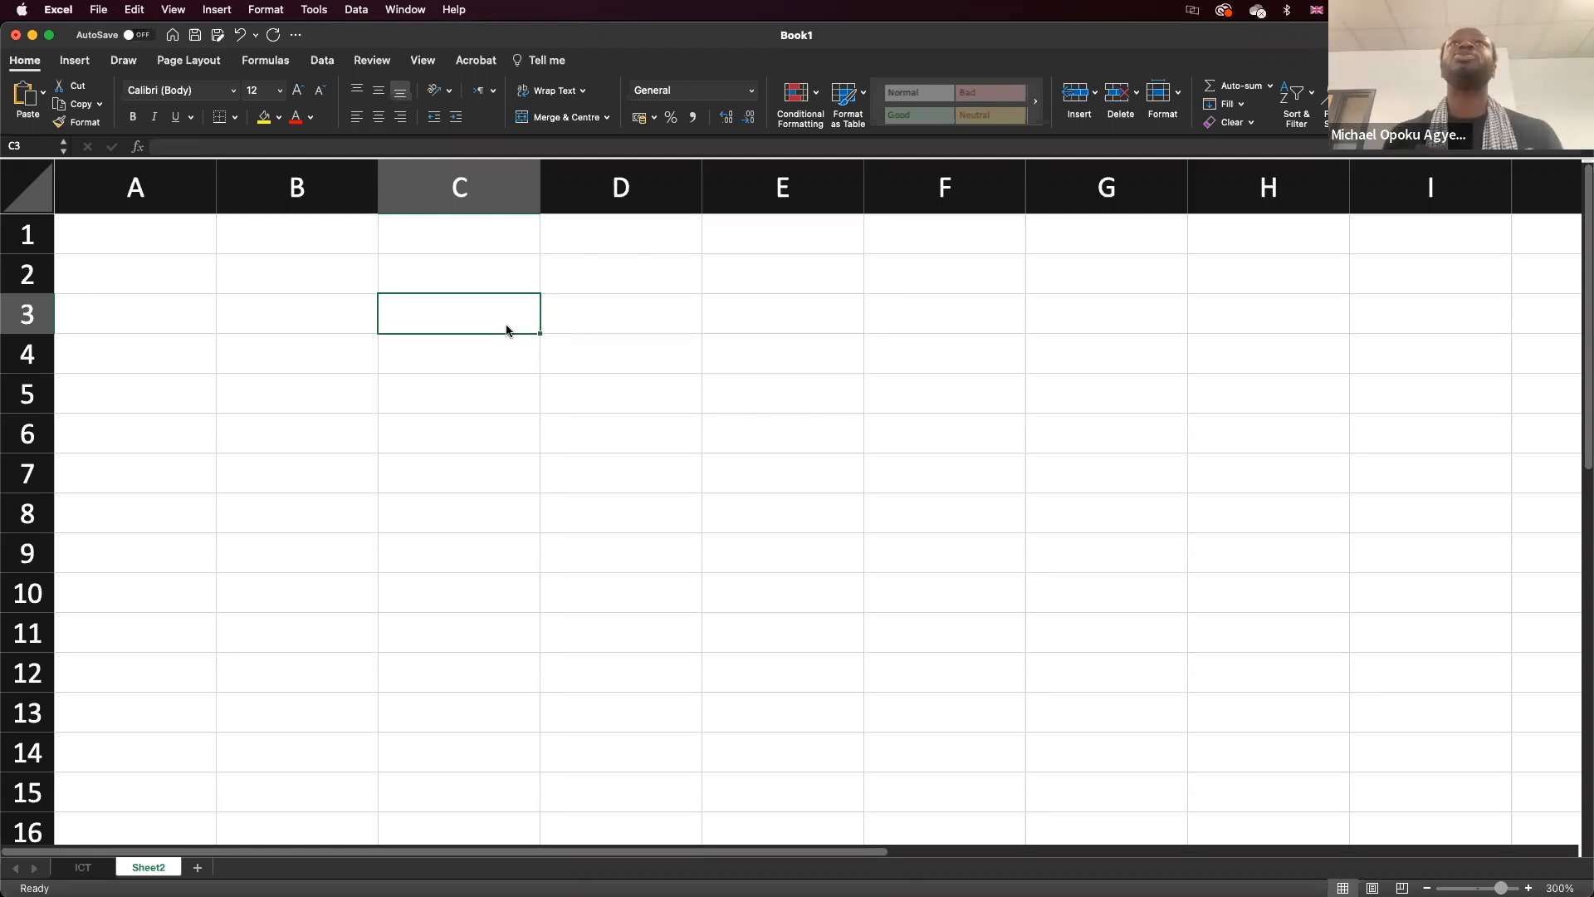
Identify A1 on the ICT sheet as the source and link it into Sheet2's cell C3 with ='ICT'!A1.
left_click(94, 870)
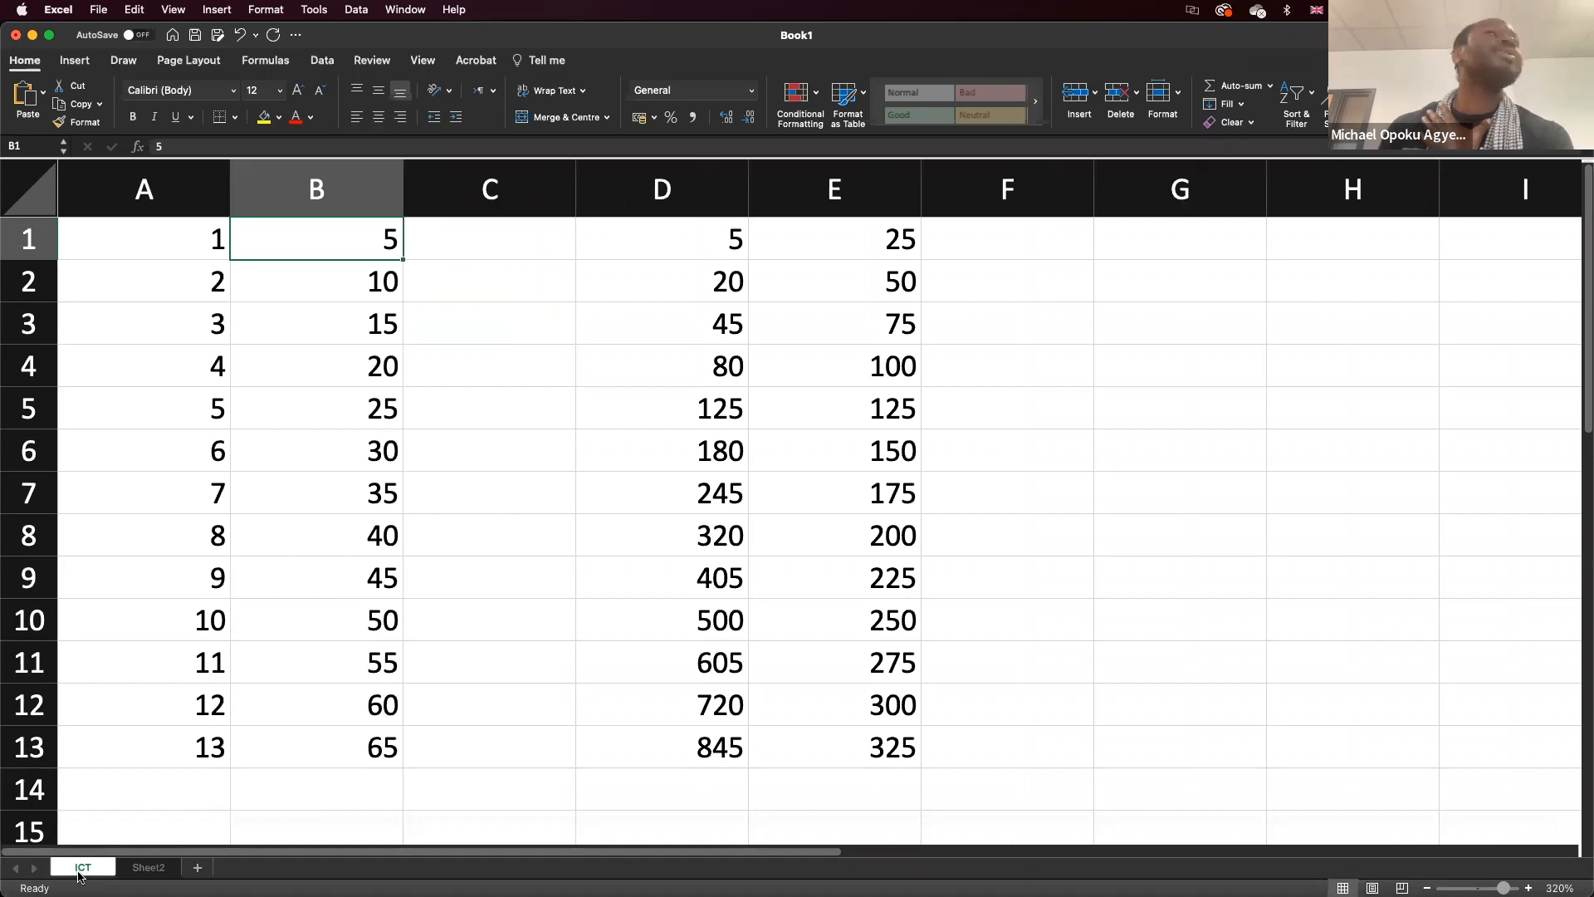
left_click(168, 235)
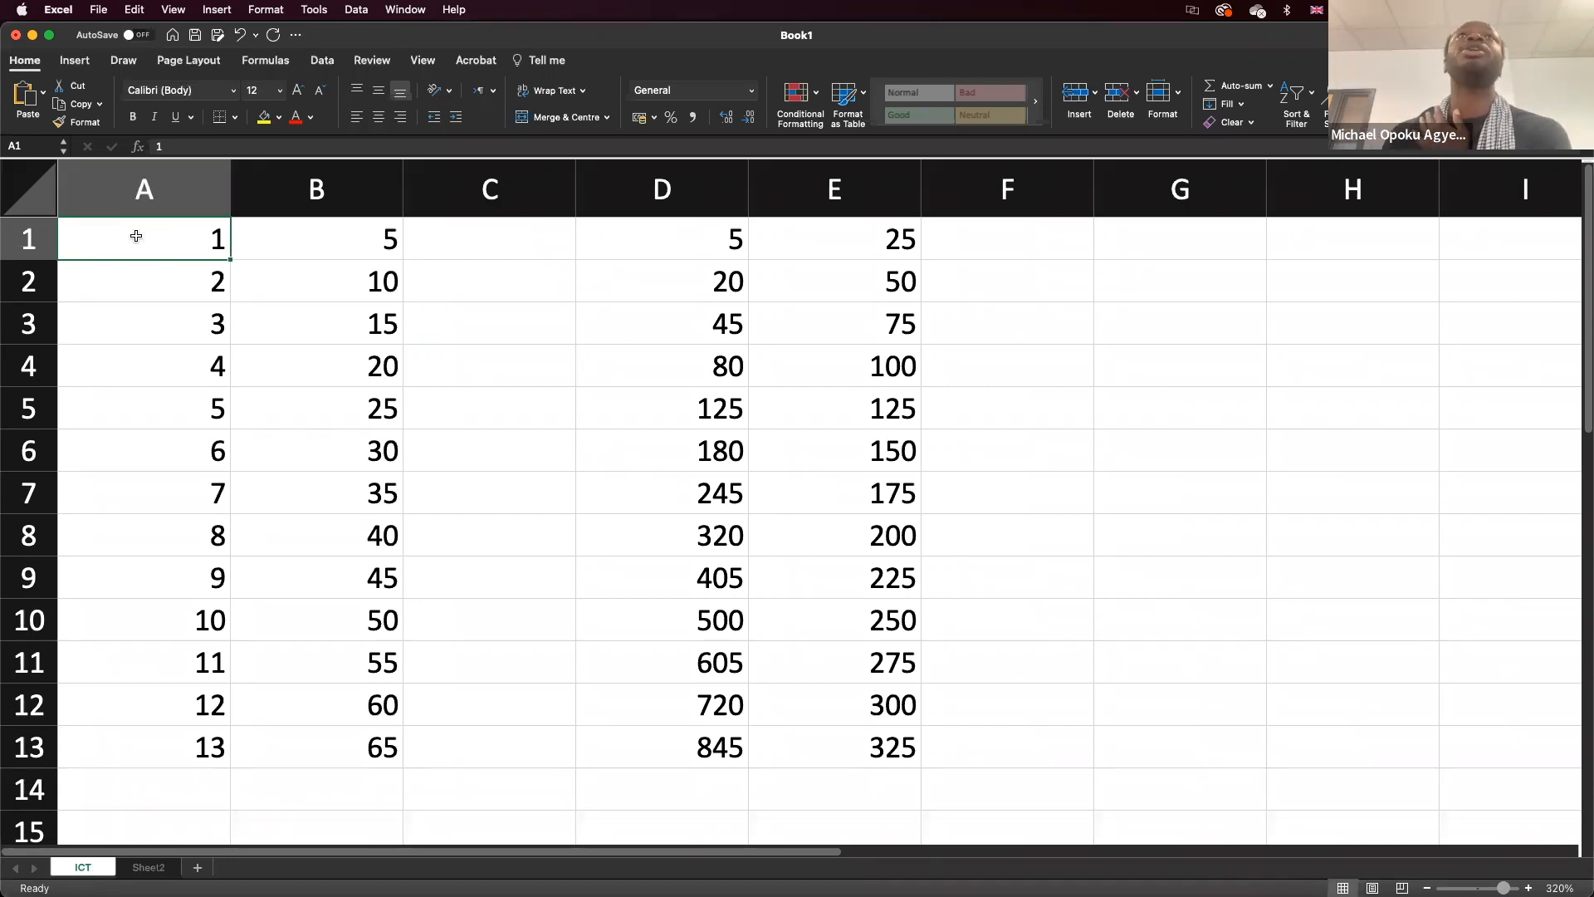
left_click(145, 868)
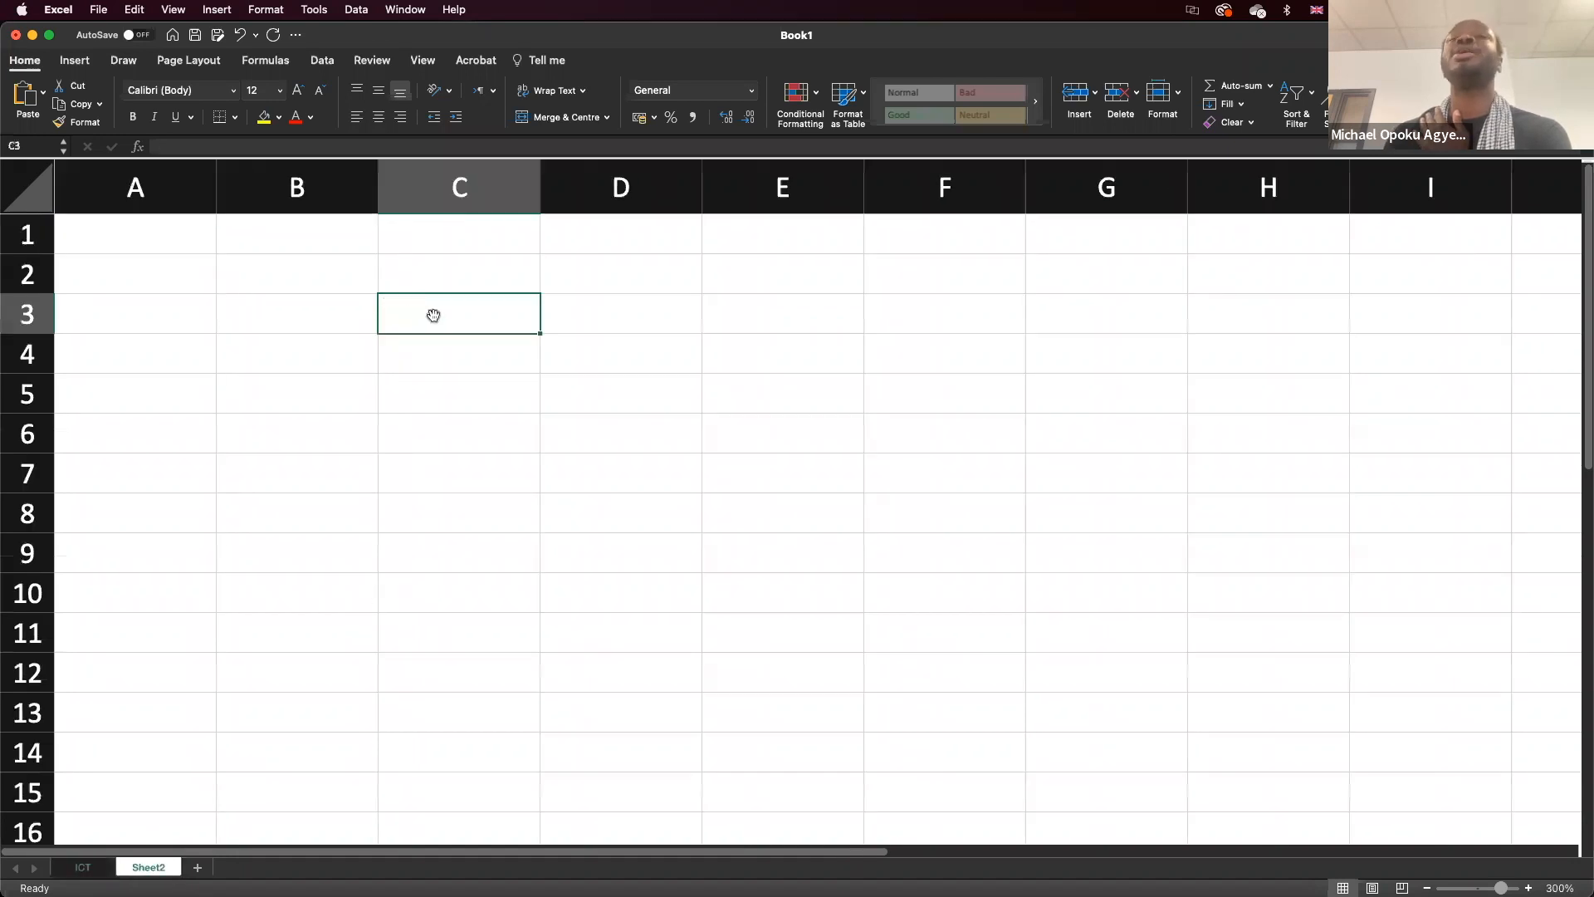
type("=")
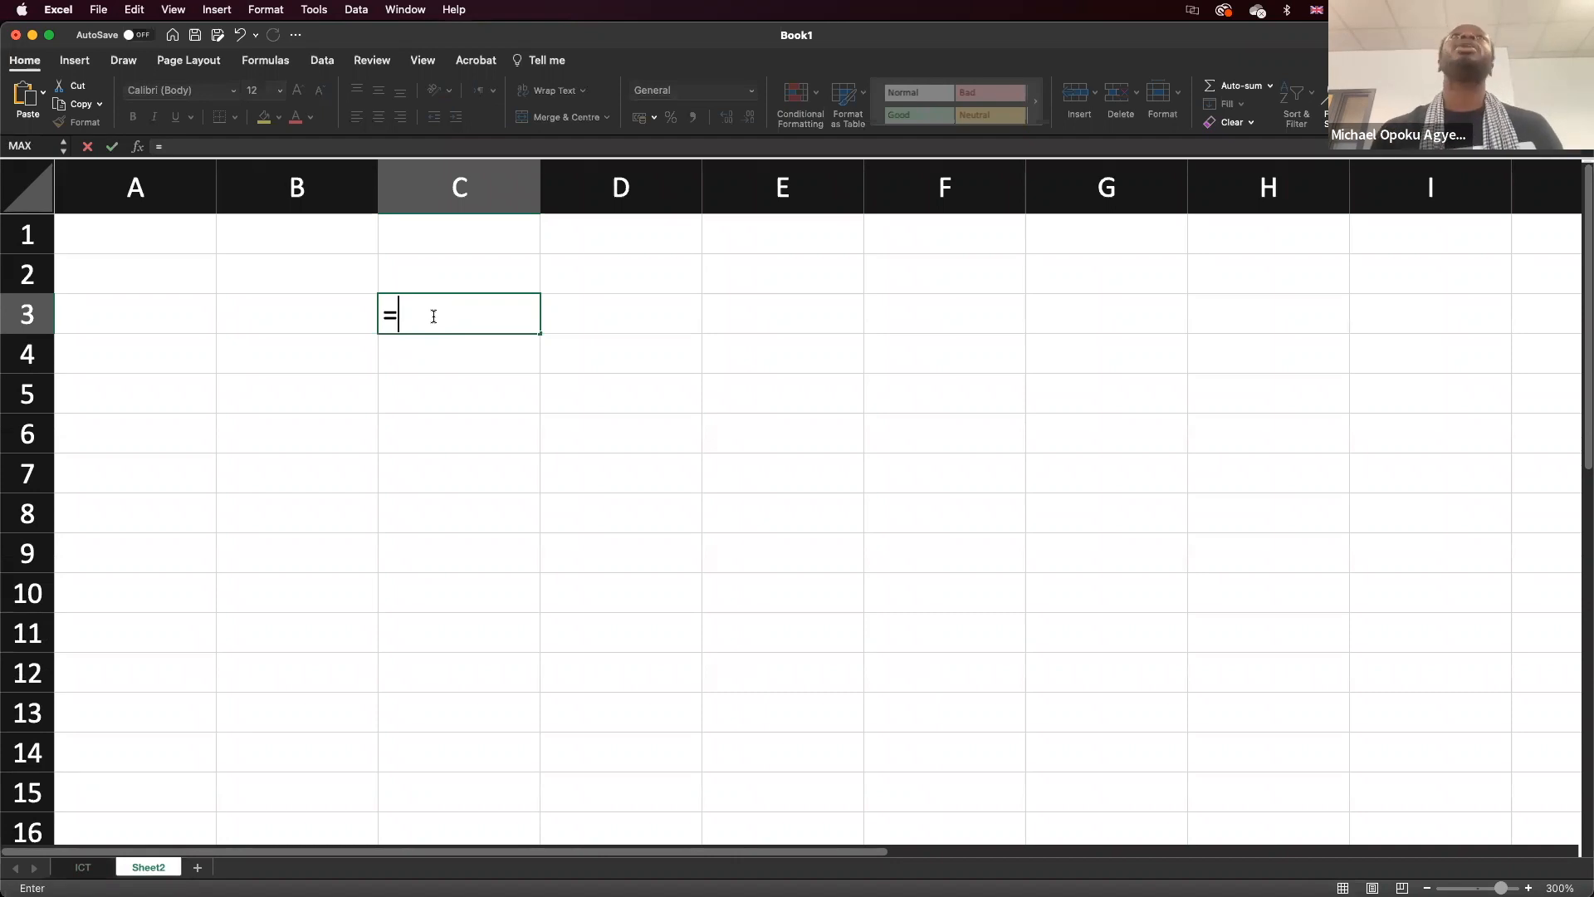
type("'")
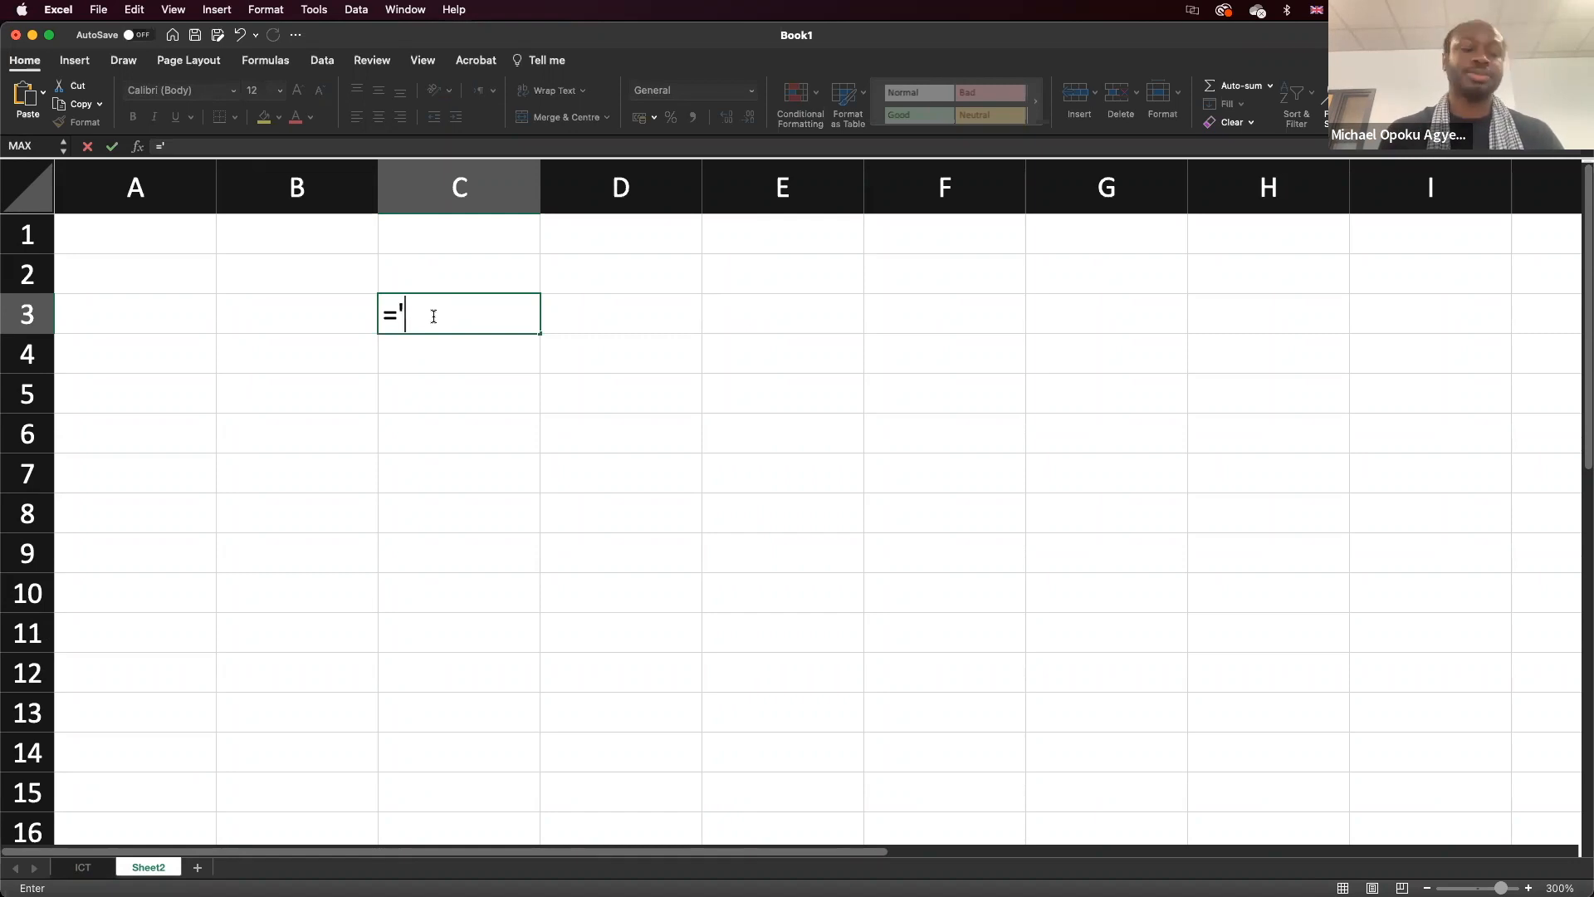
type("ICT")
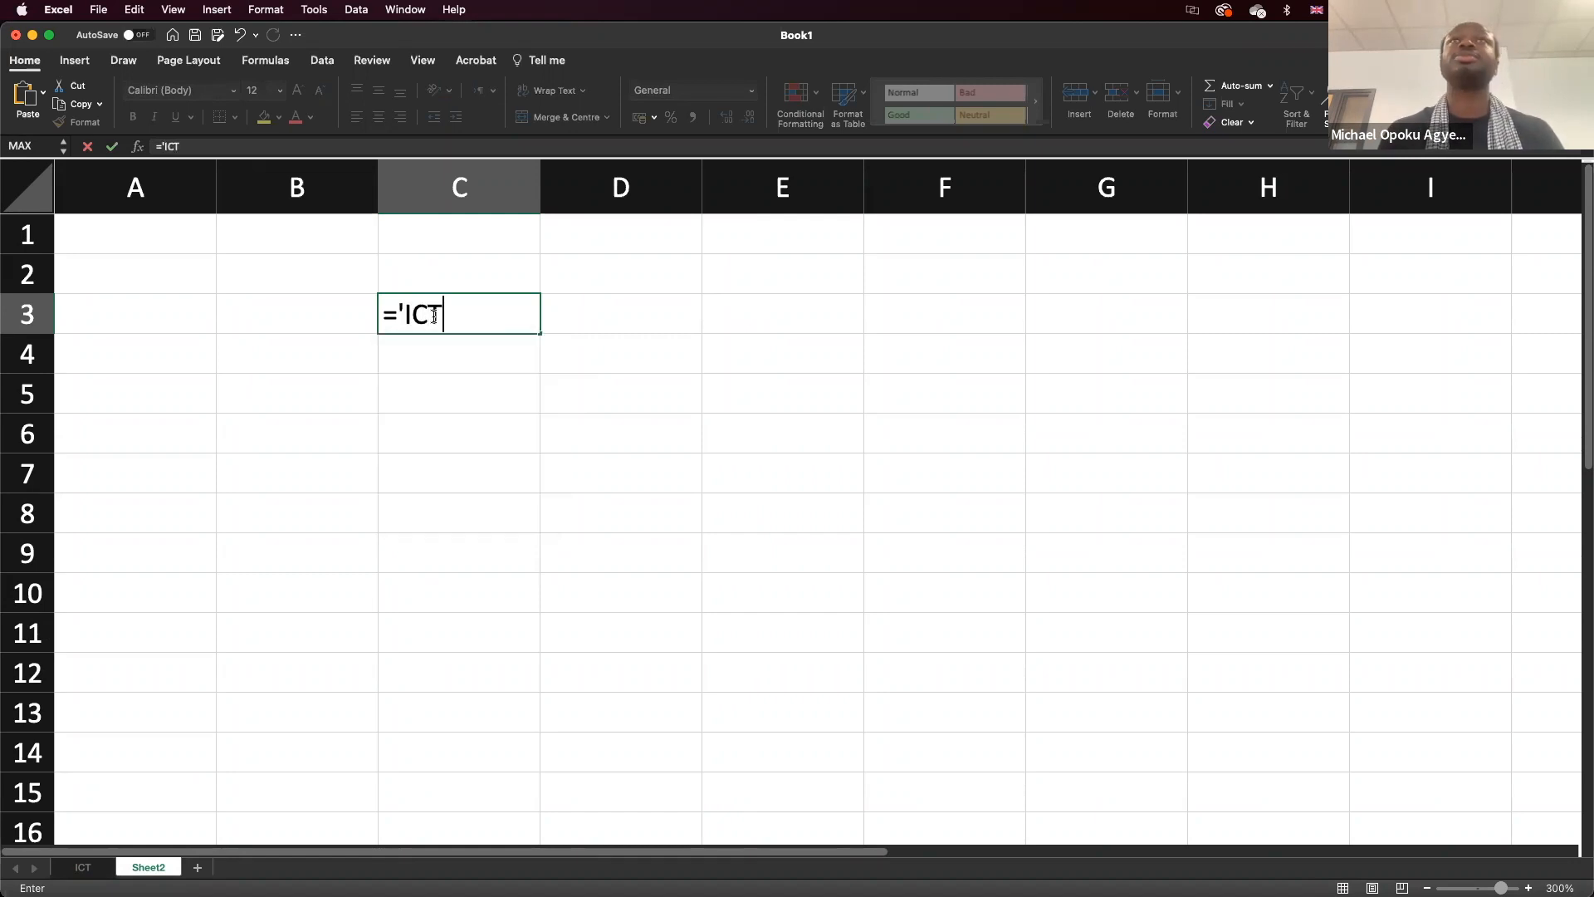
type("'")
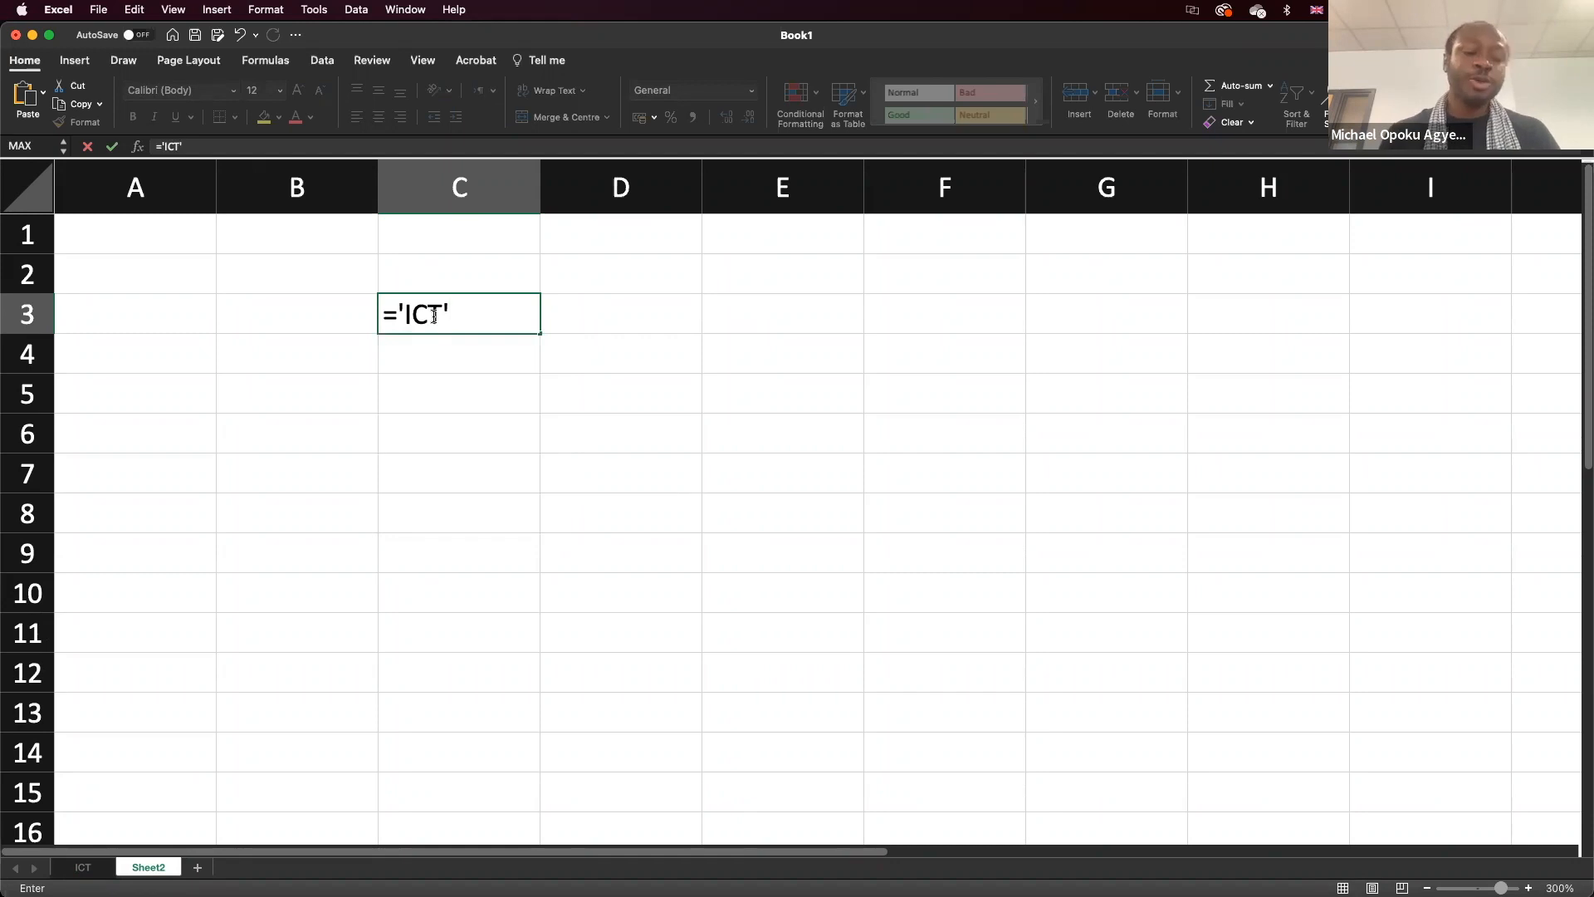
type("!")
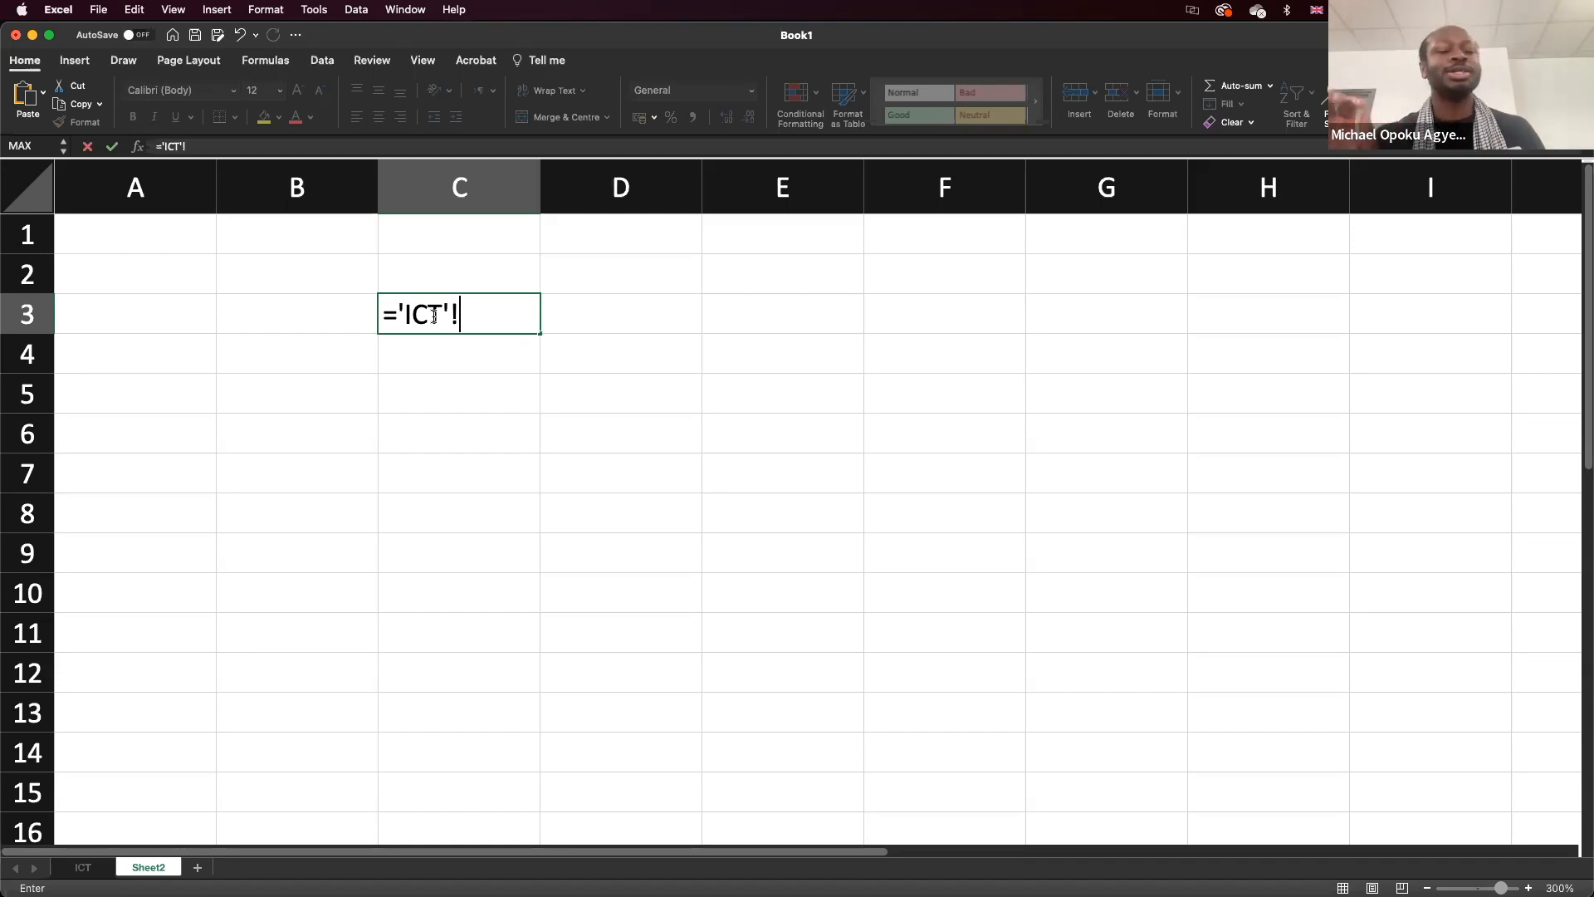
type("A1")
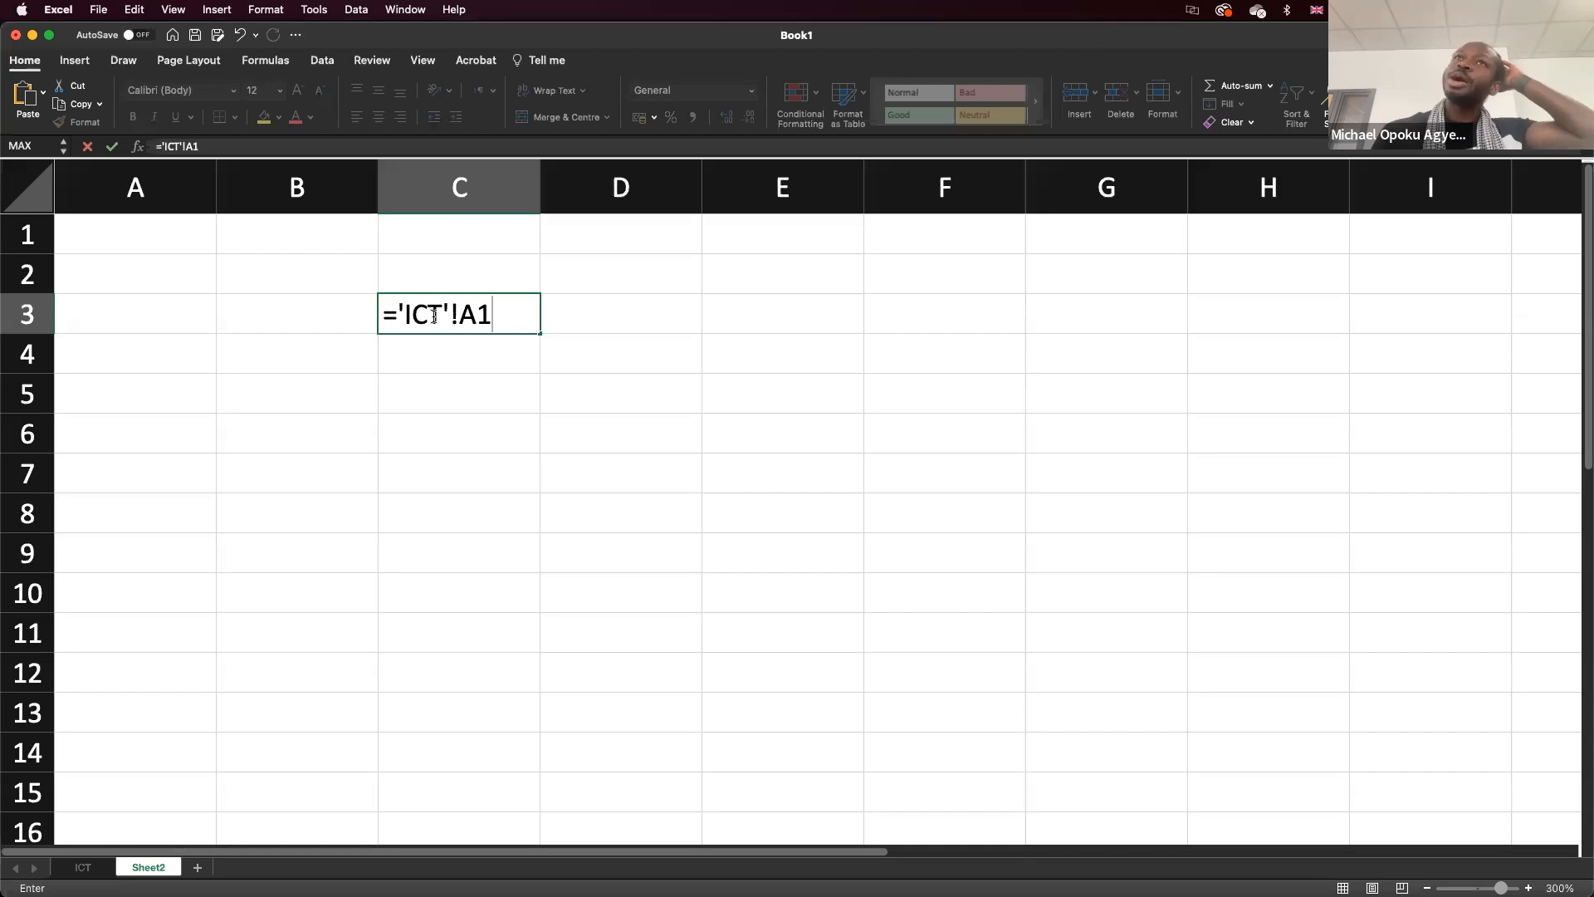
key("Return")
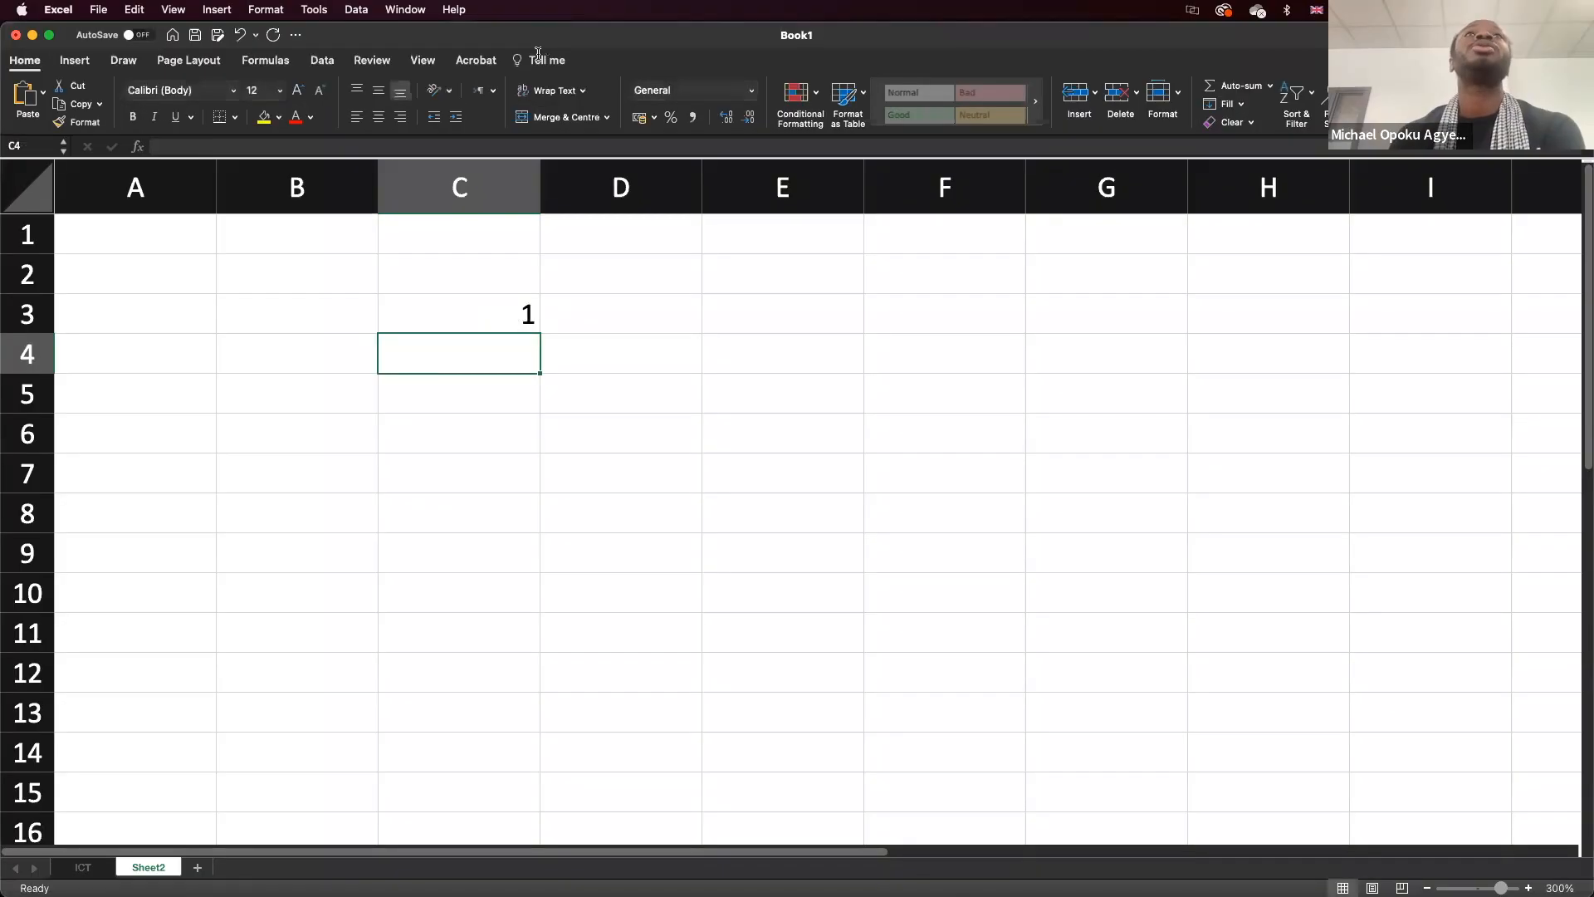
Inspect the cross-sheet formula in C3 and check the data on the ICT sheet it refers to.
double_click(455, 309)
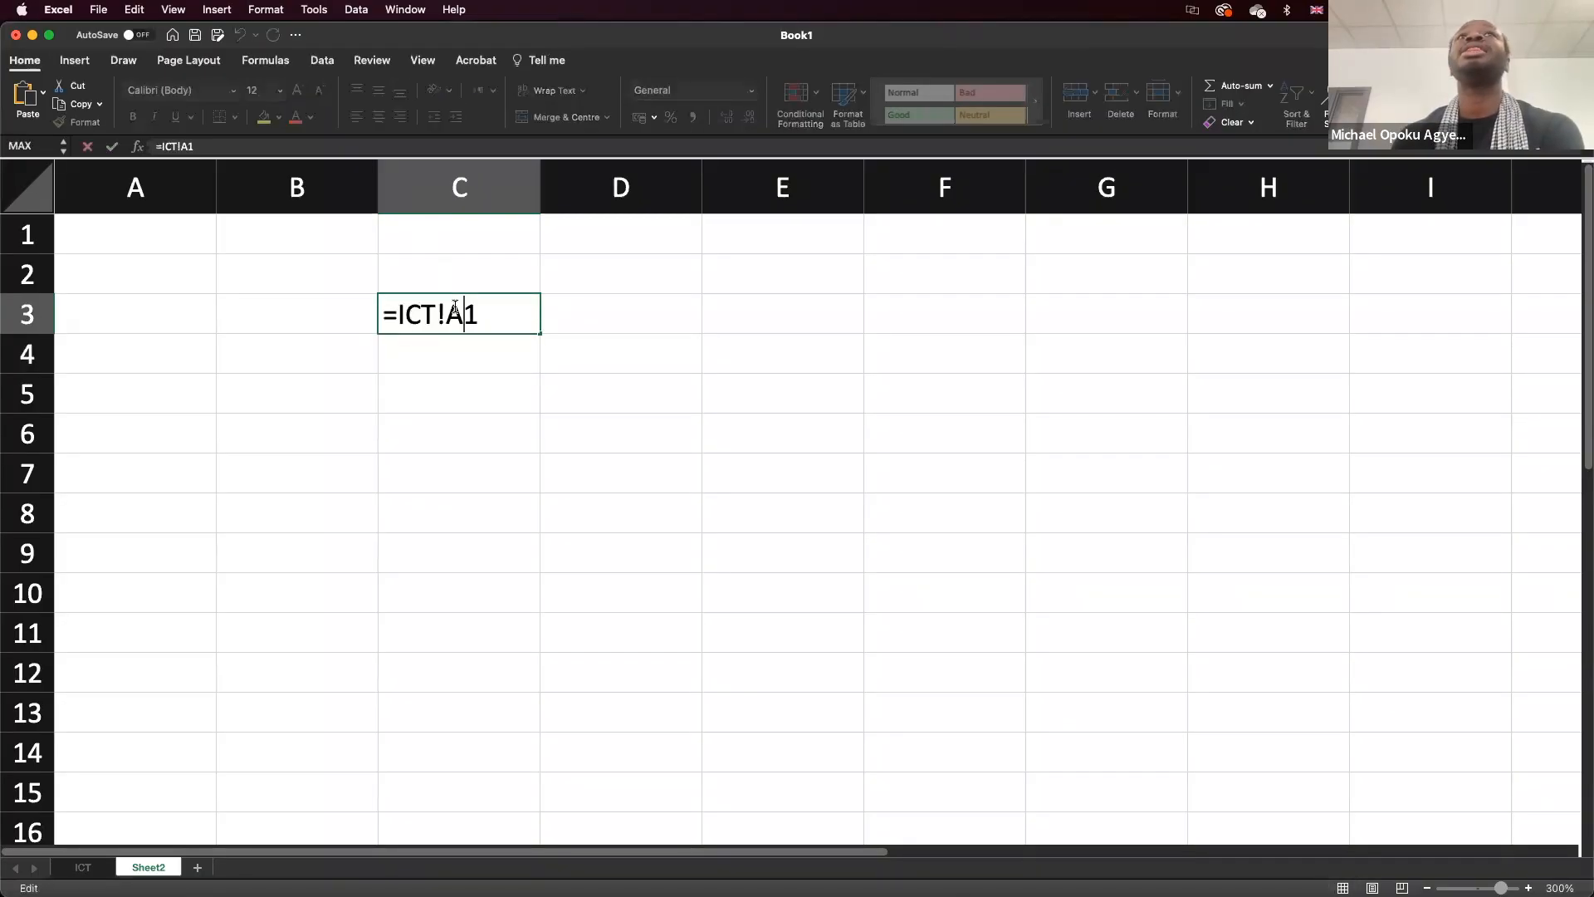
left_click(81, 867)
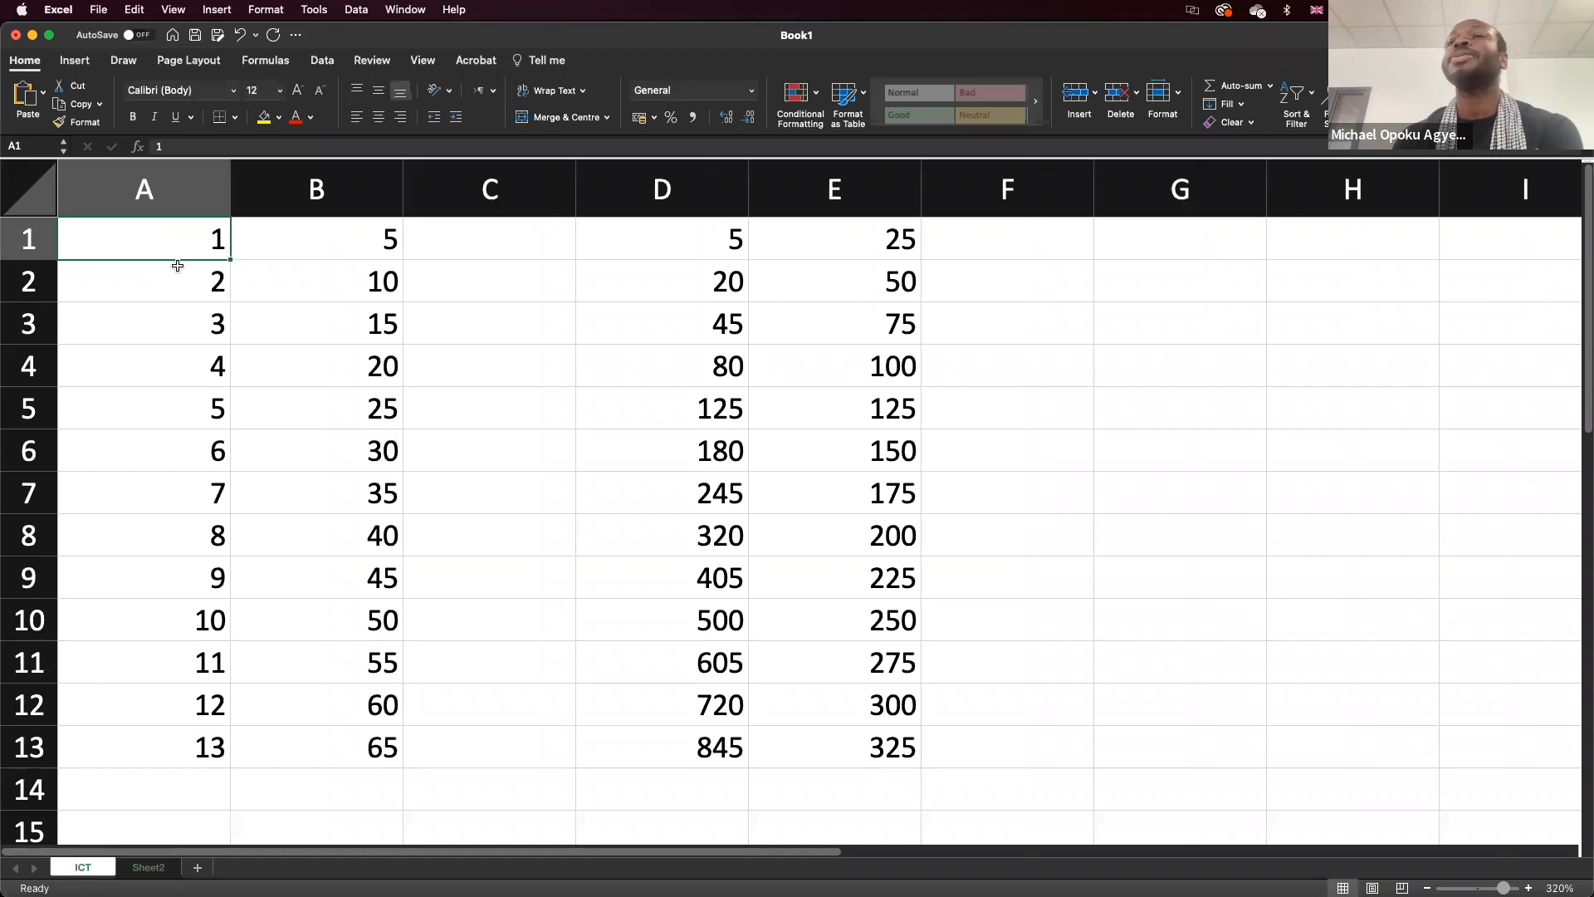
left_click(149, 868)
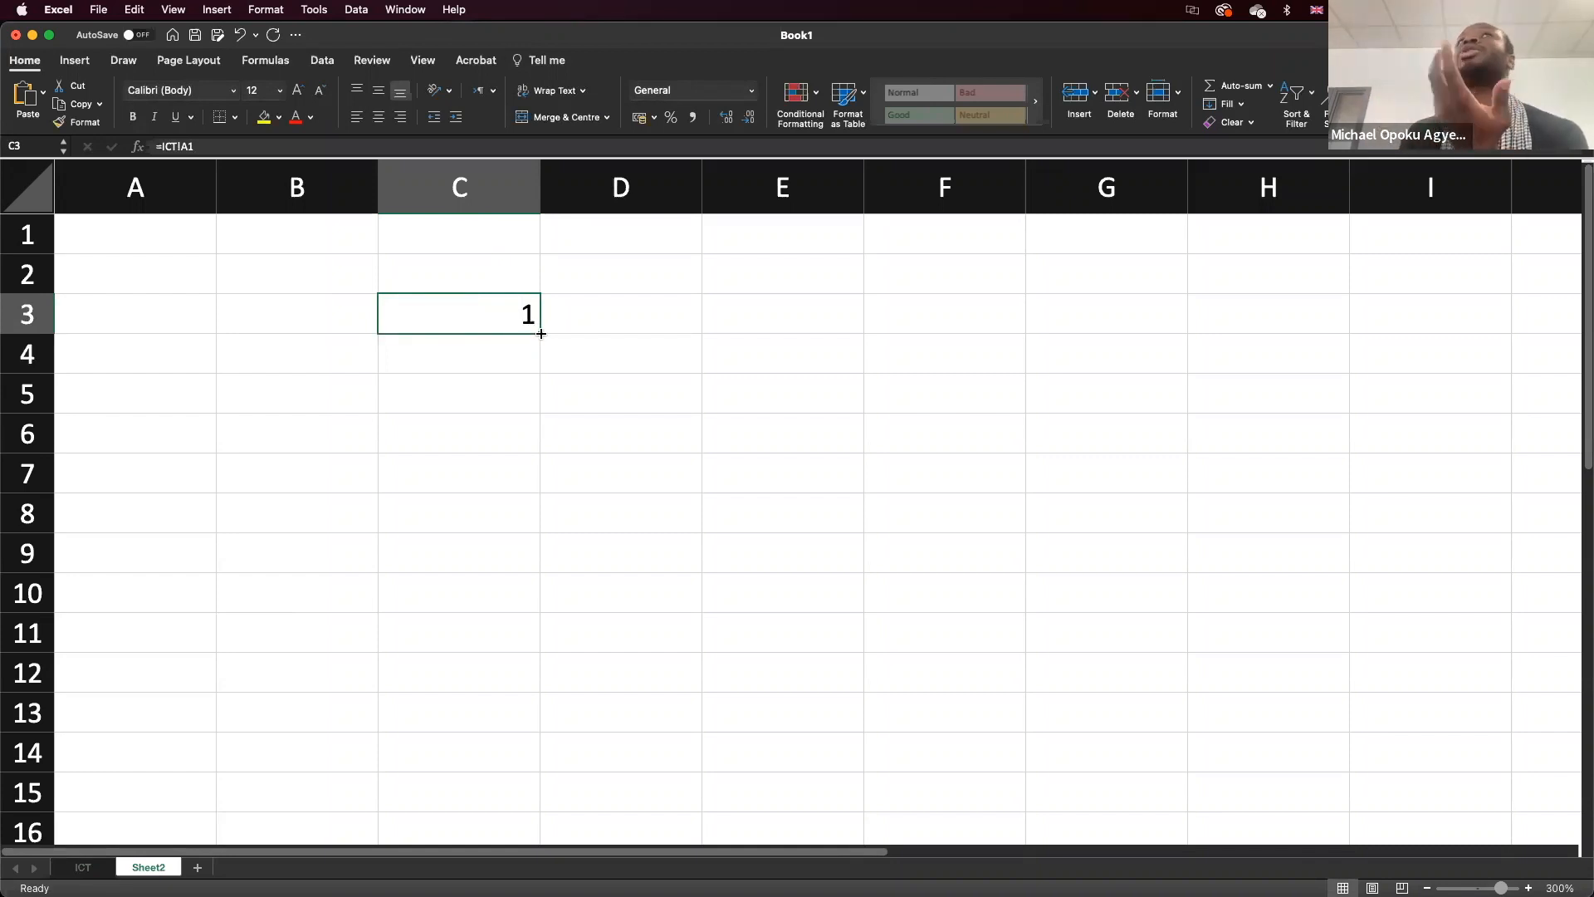
Fill the C3 reference across to column G and down to row 15, checking the extent of the ICT data.
left_click_drag(541, 332, 1144, 320)
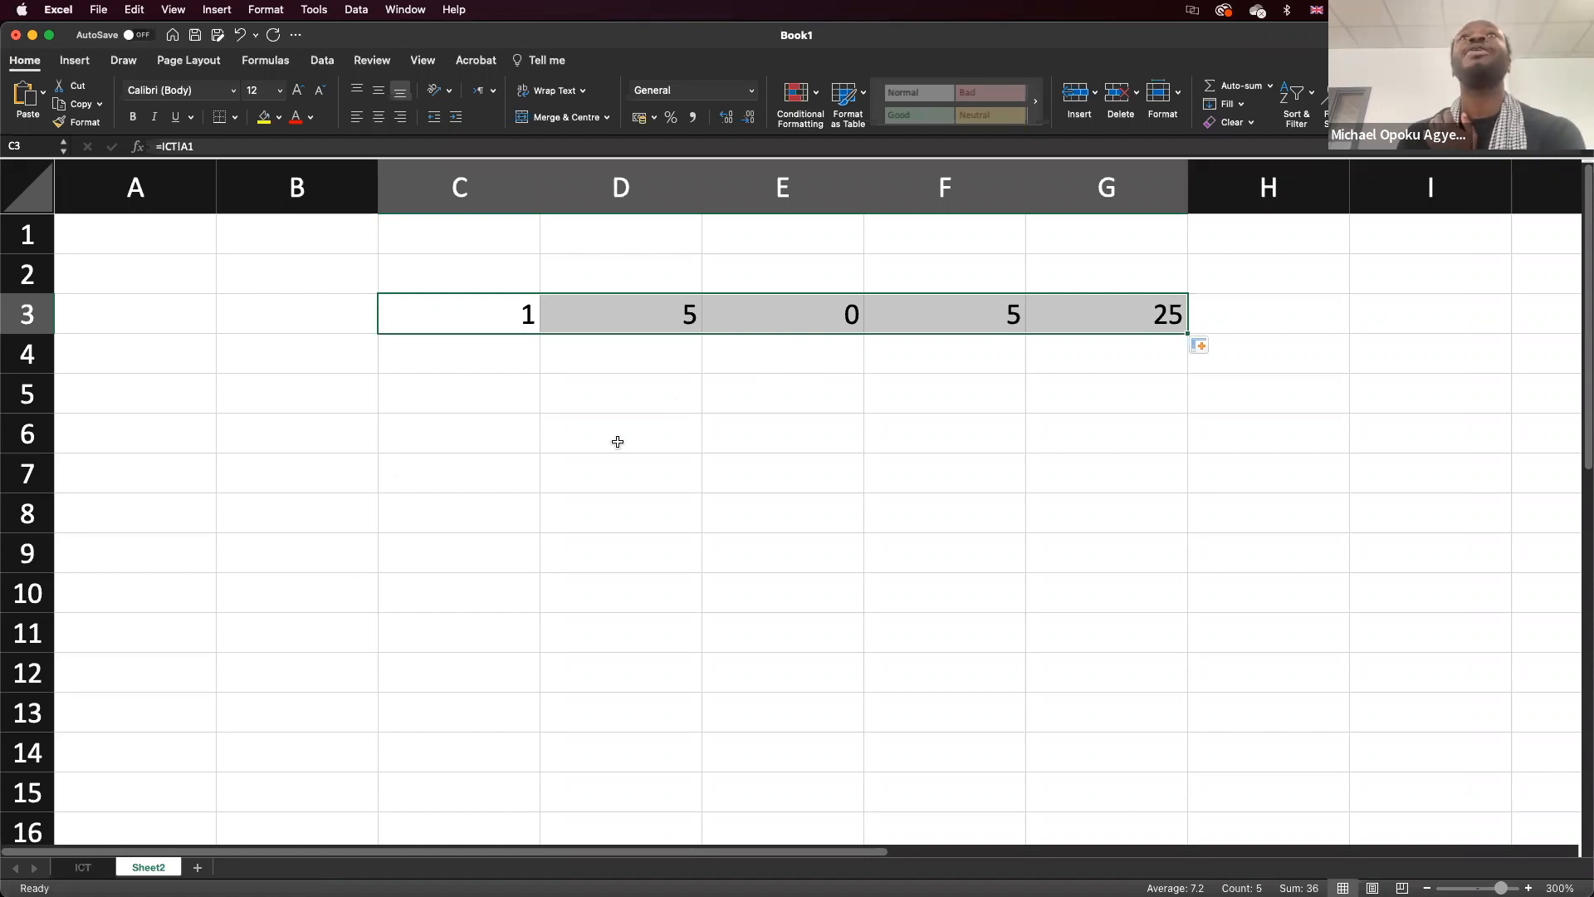
left_click(83, 867)
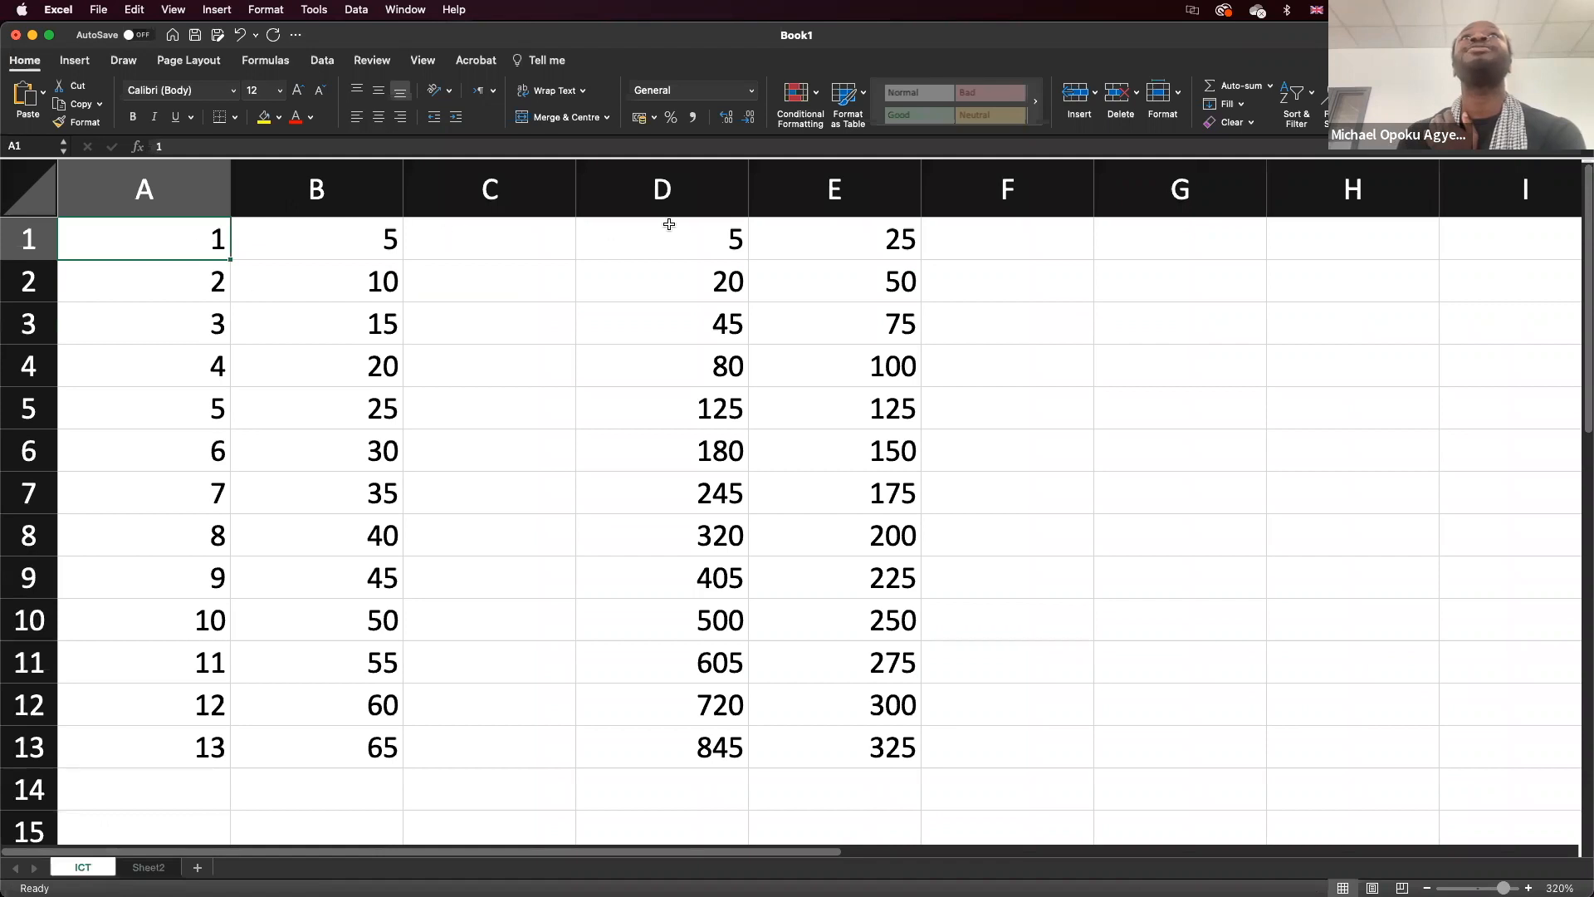
left_click(148, 869)
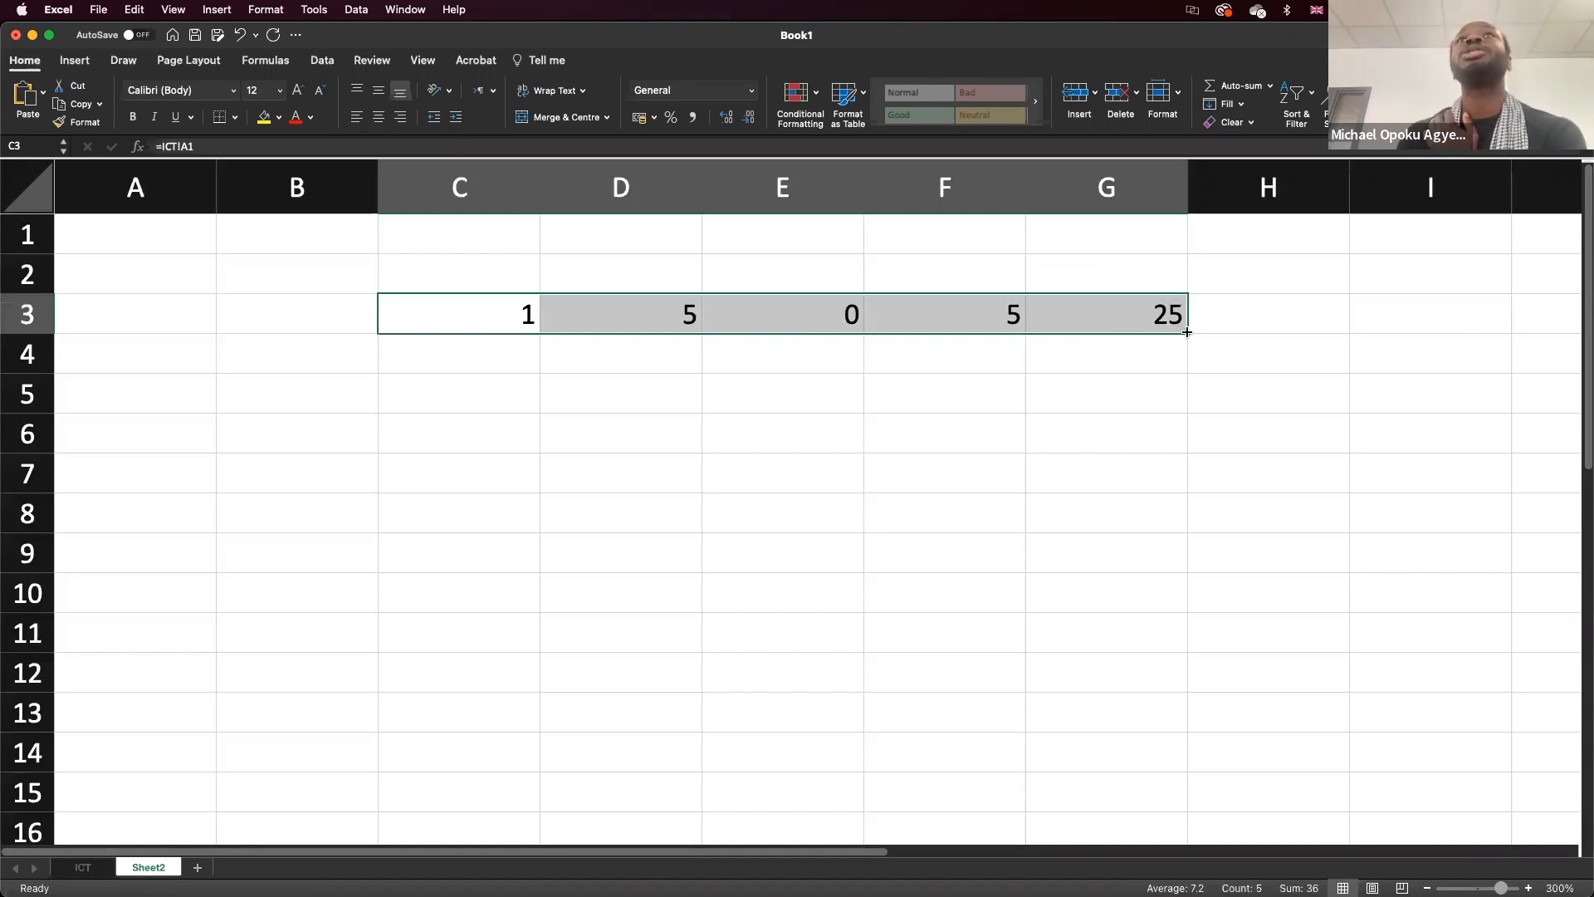
left_click_drag(1187, 332, 1164, 807)
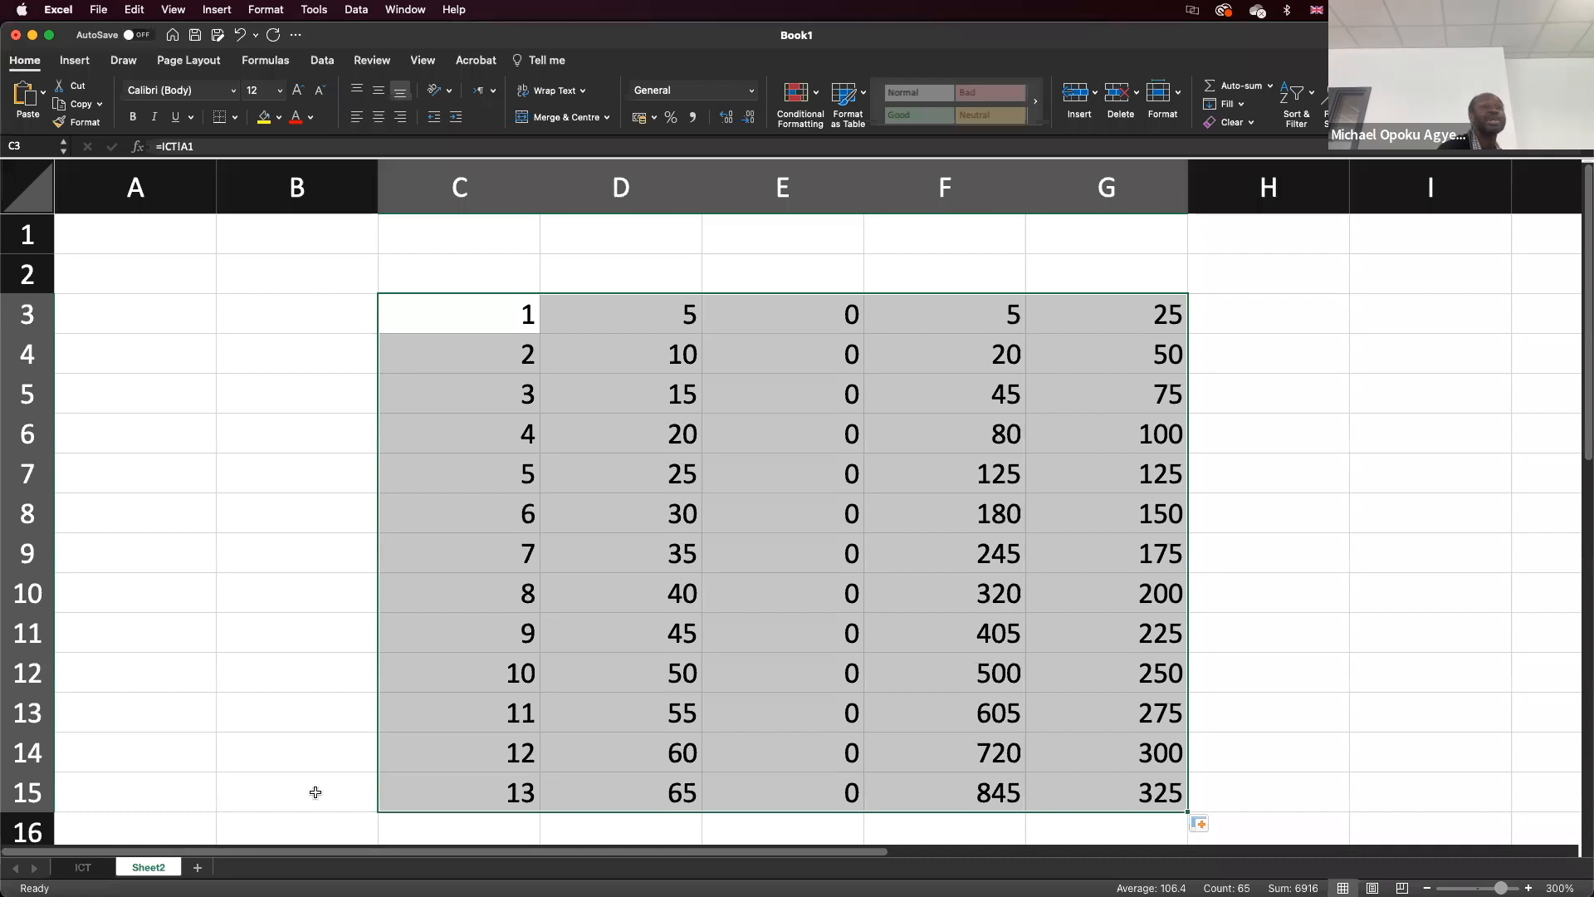
Return to the ICT sheet and select the empty cell C1.
left_click(83, 867)
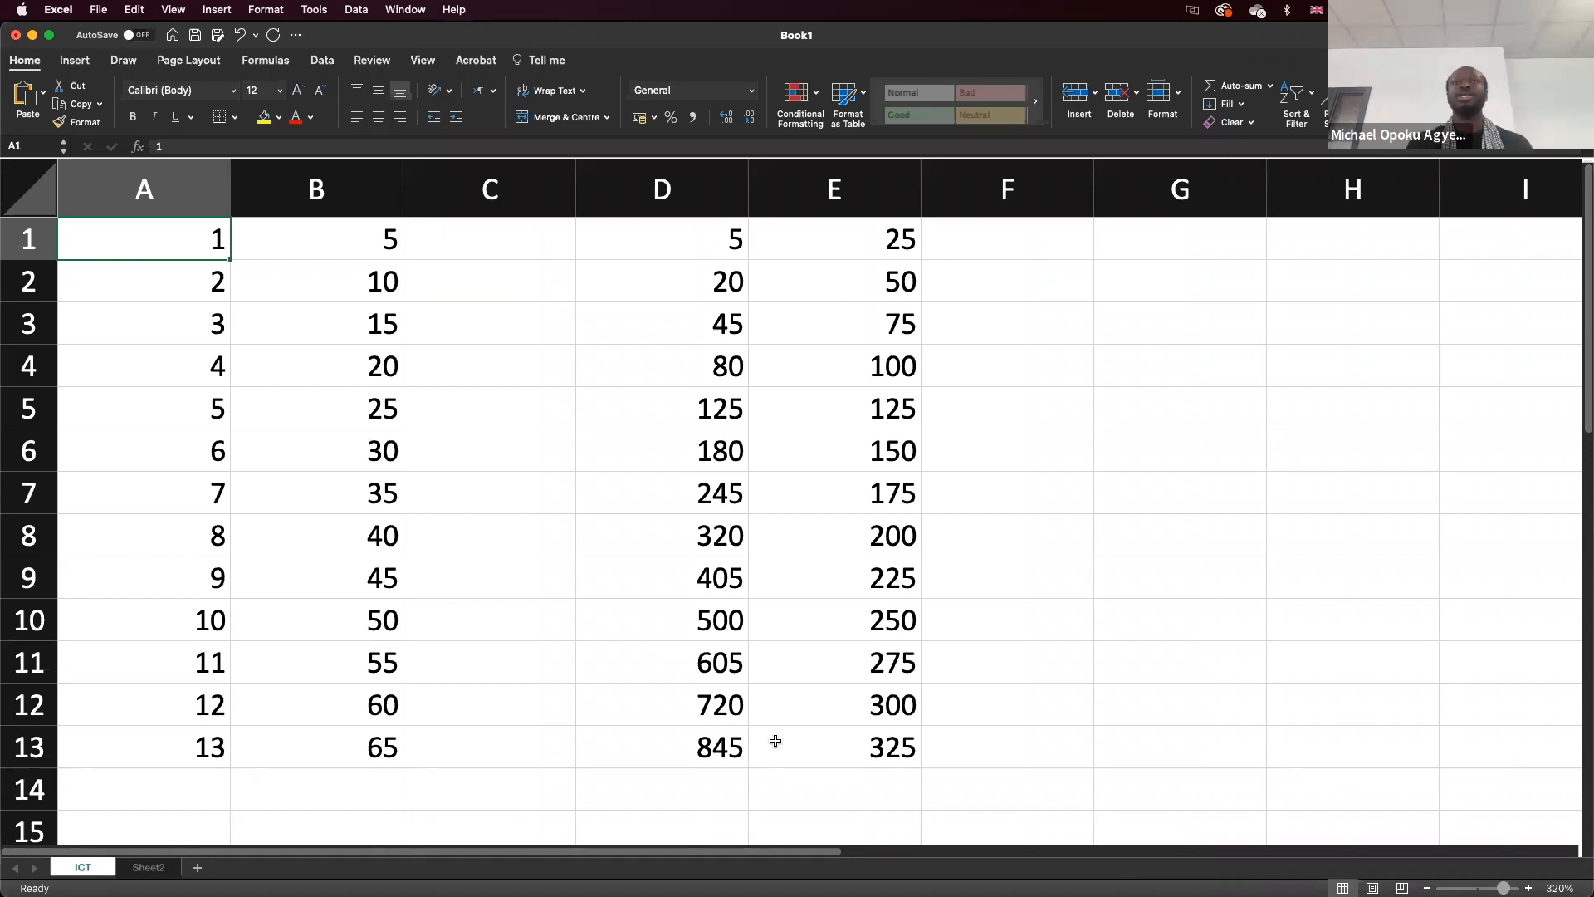
left_click(508, 249)
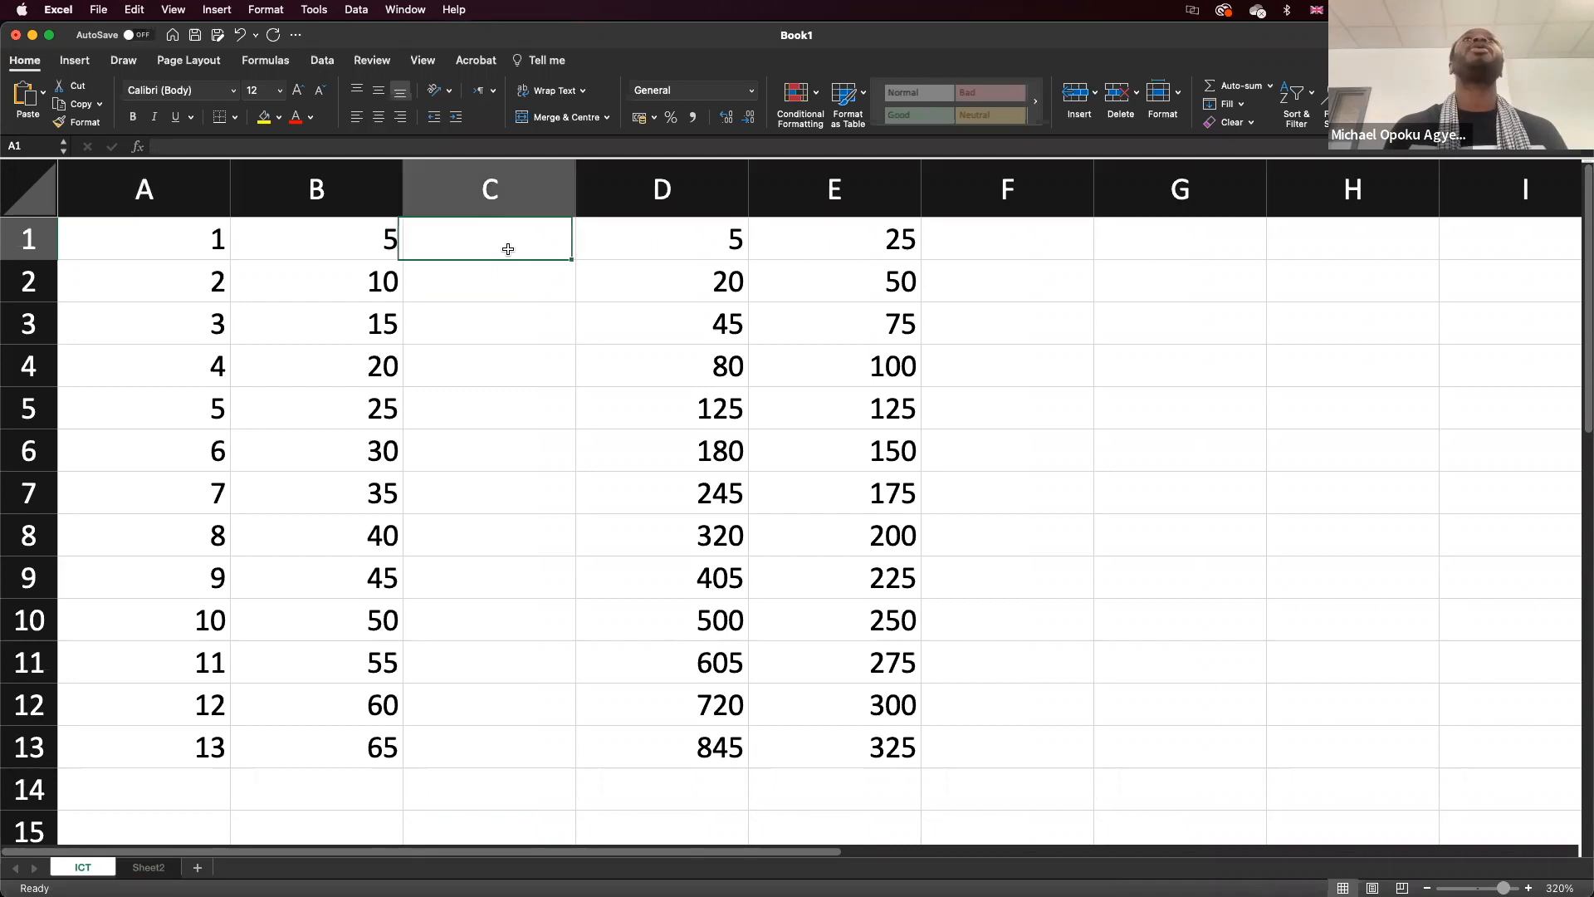
type("678")
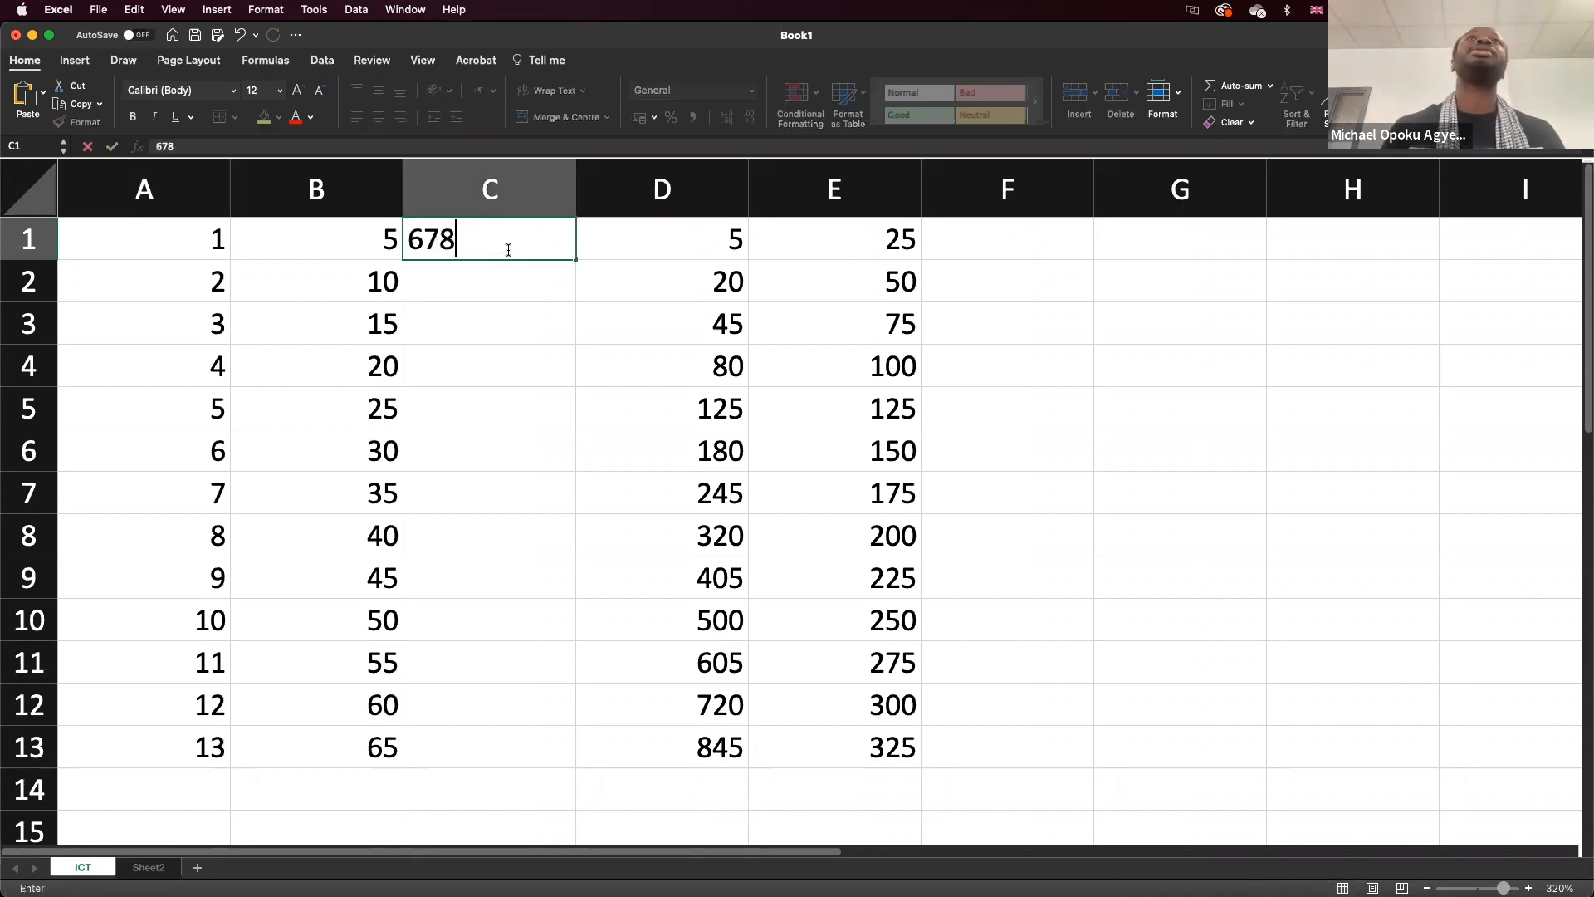
key("BackSpace")
key("BackSpace")
key("BackSpace")
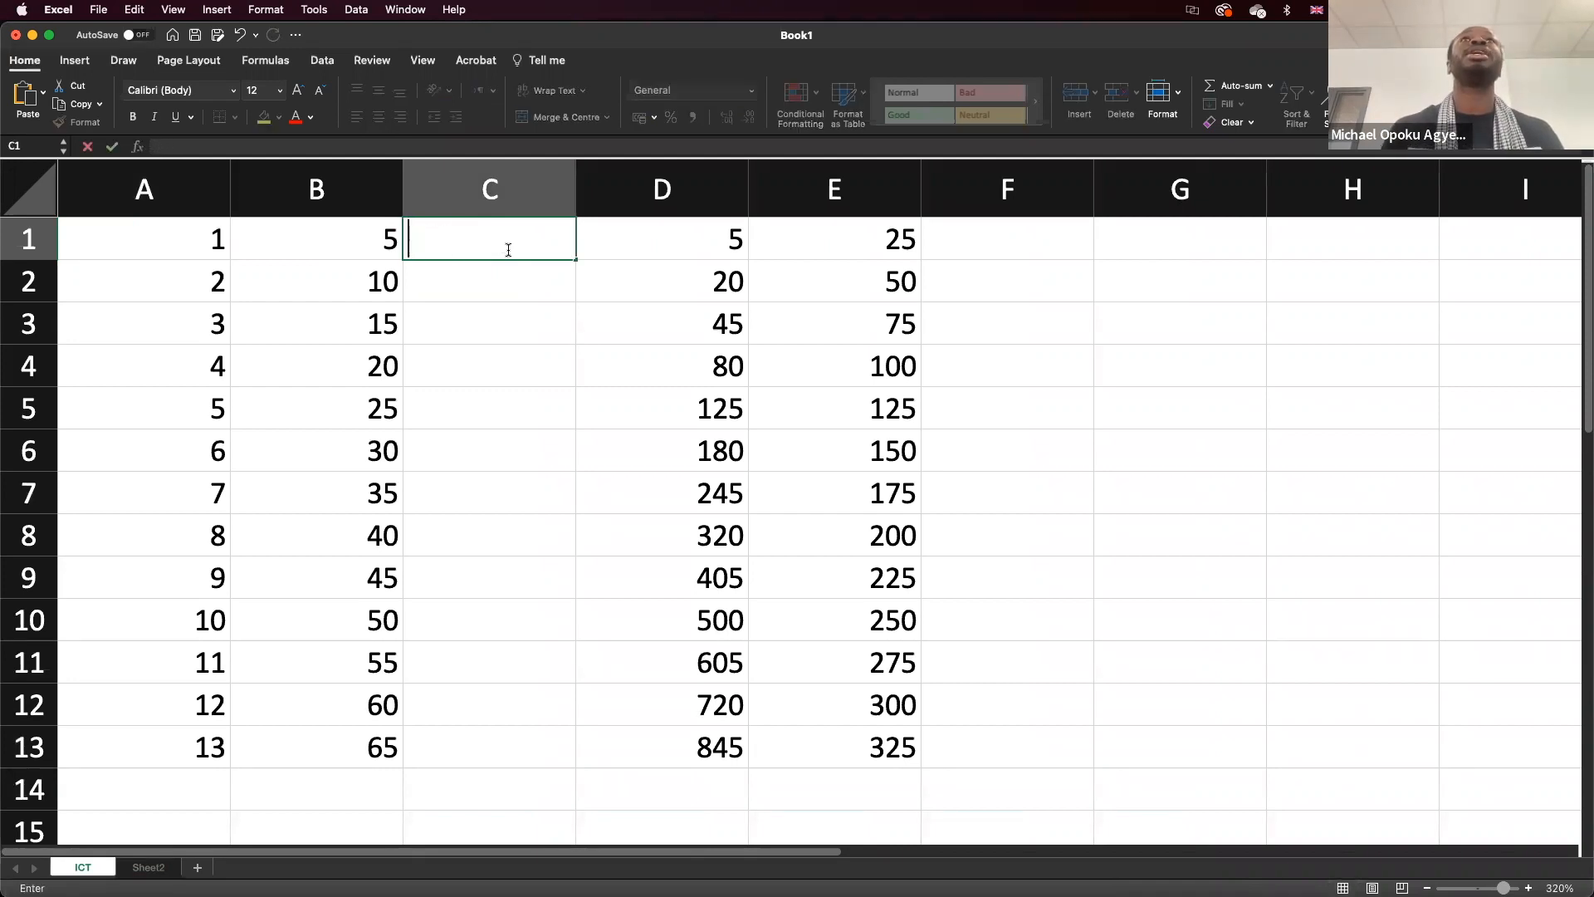
Enter 9 in C1 and 18 in C2 on the ICT sheet, fill the series down to C13, and check Sheet2.
type("9")
key("Return")
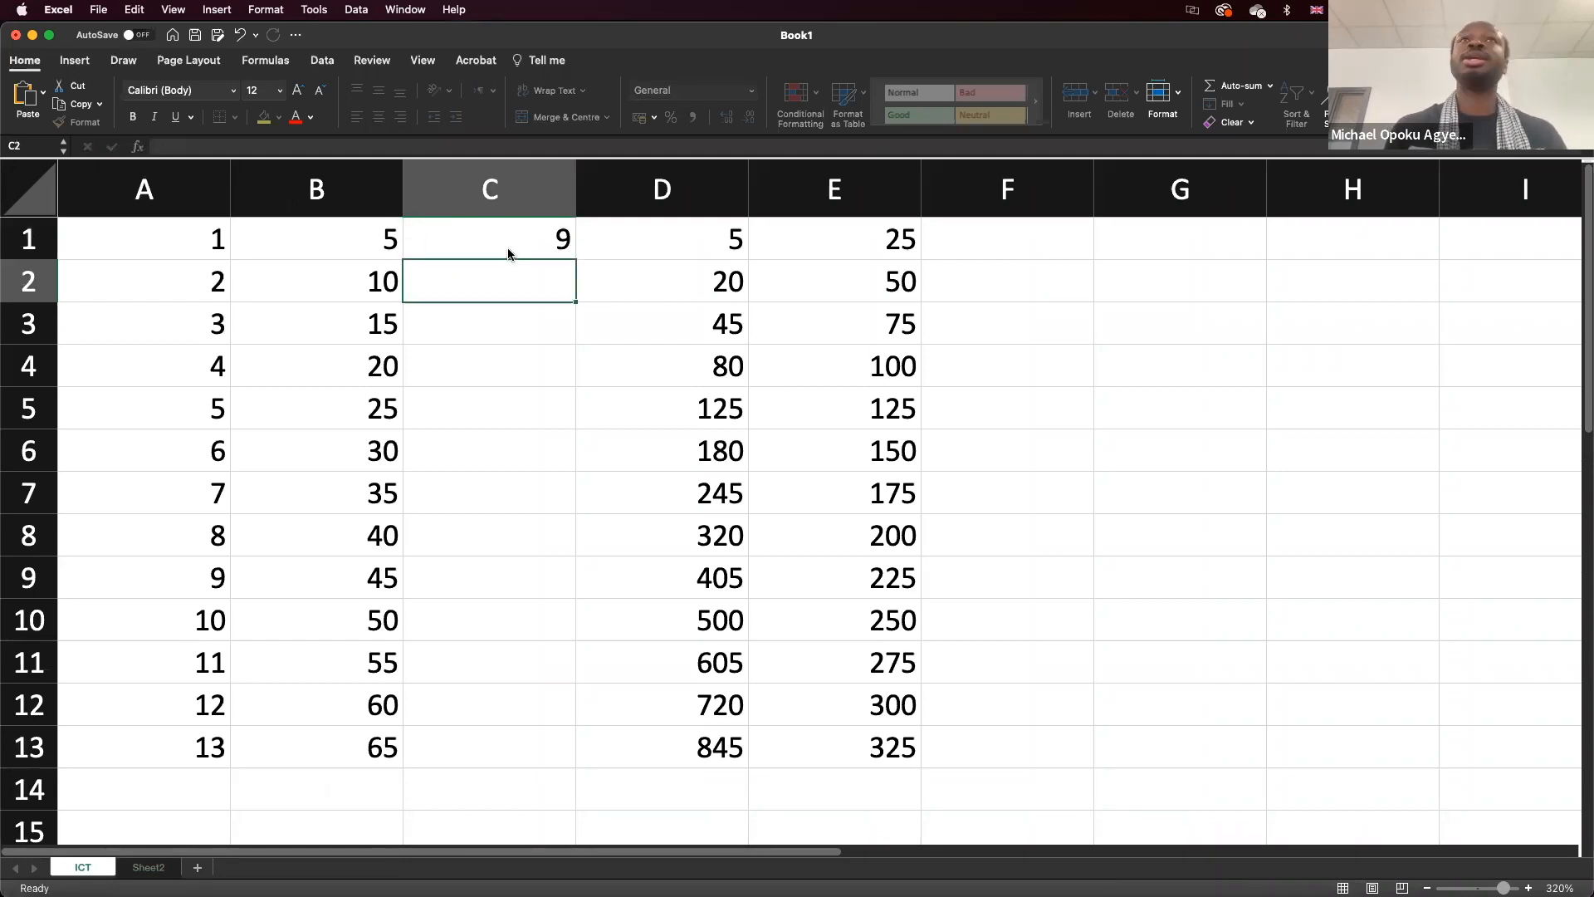
type("18")
left_click_drag(554, 244, 548, 755)
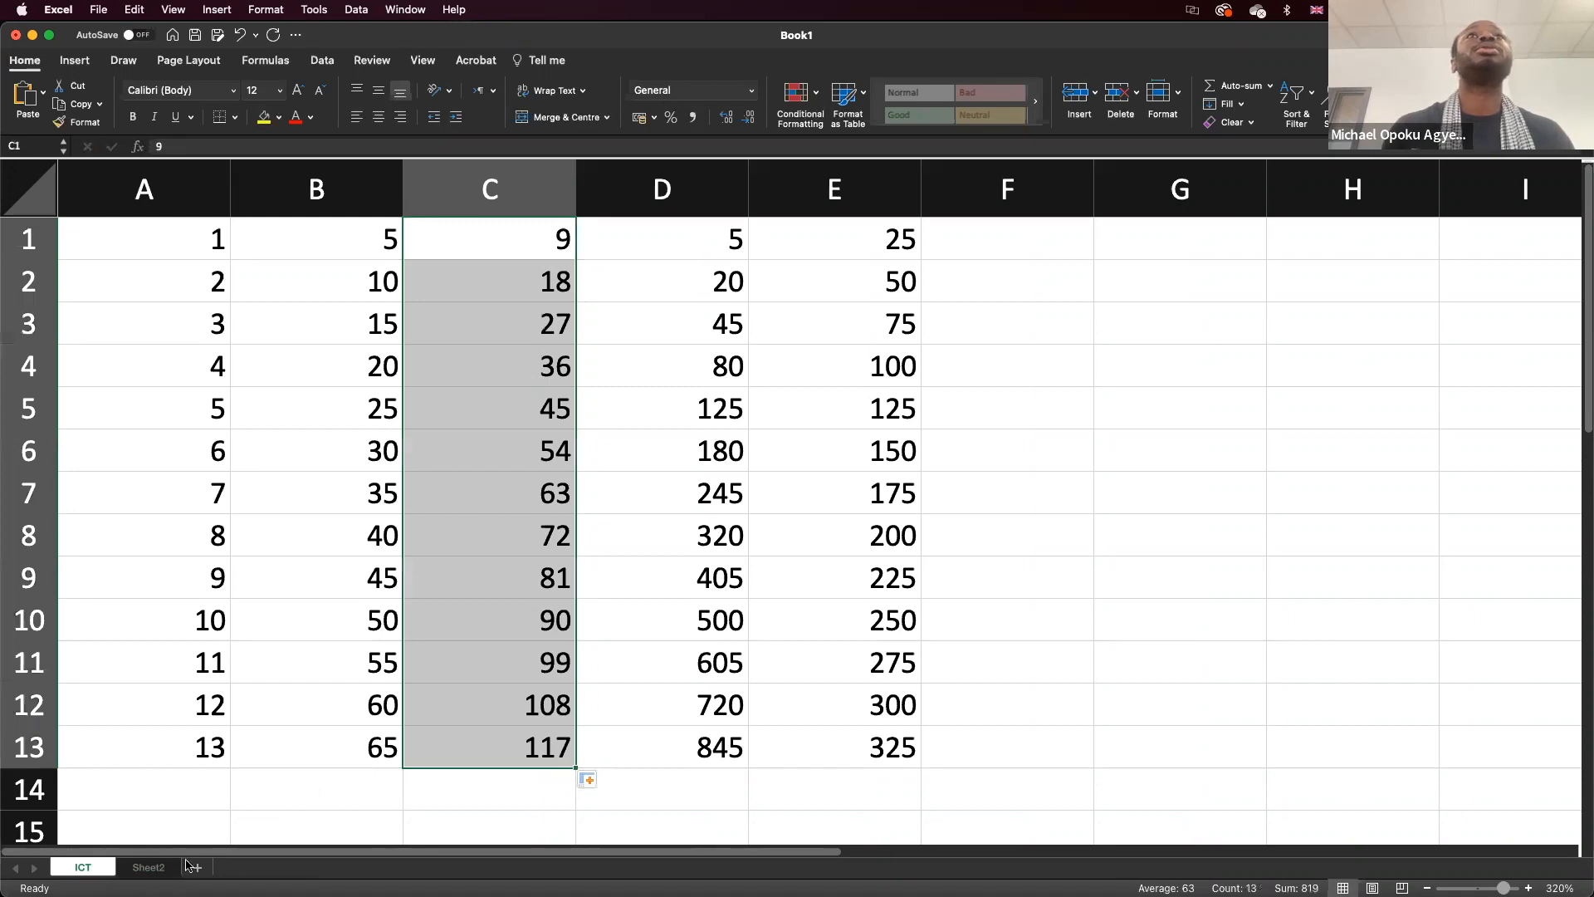
left_click(151, 867)
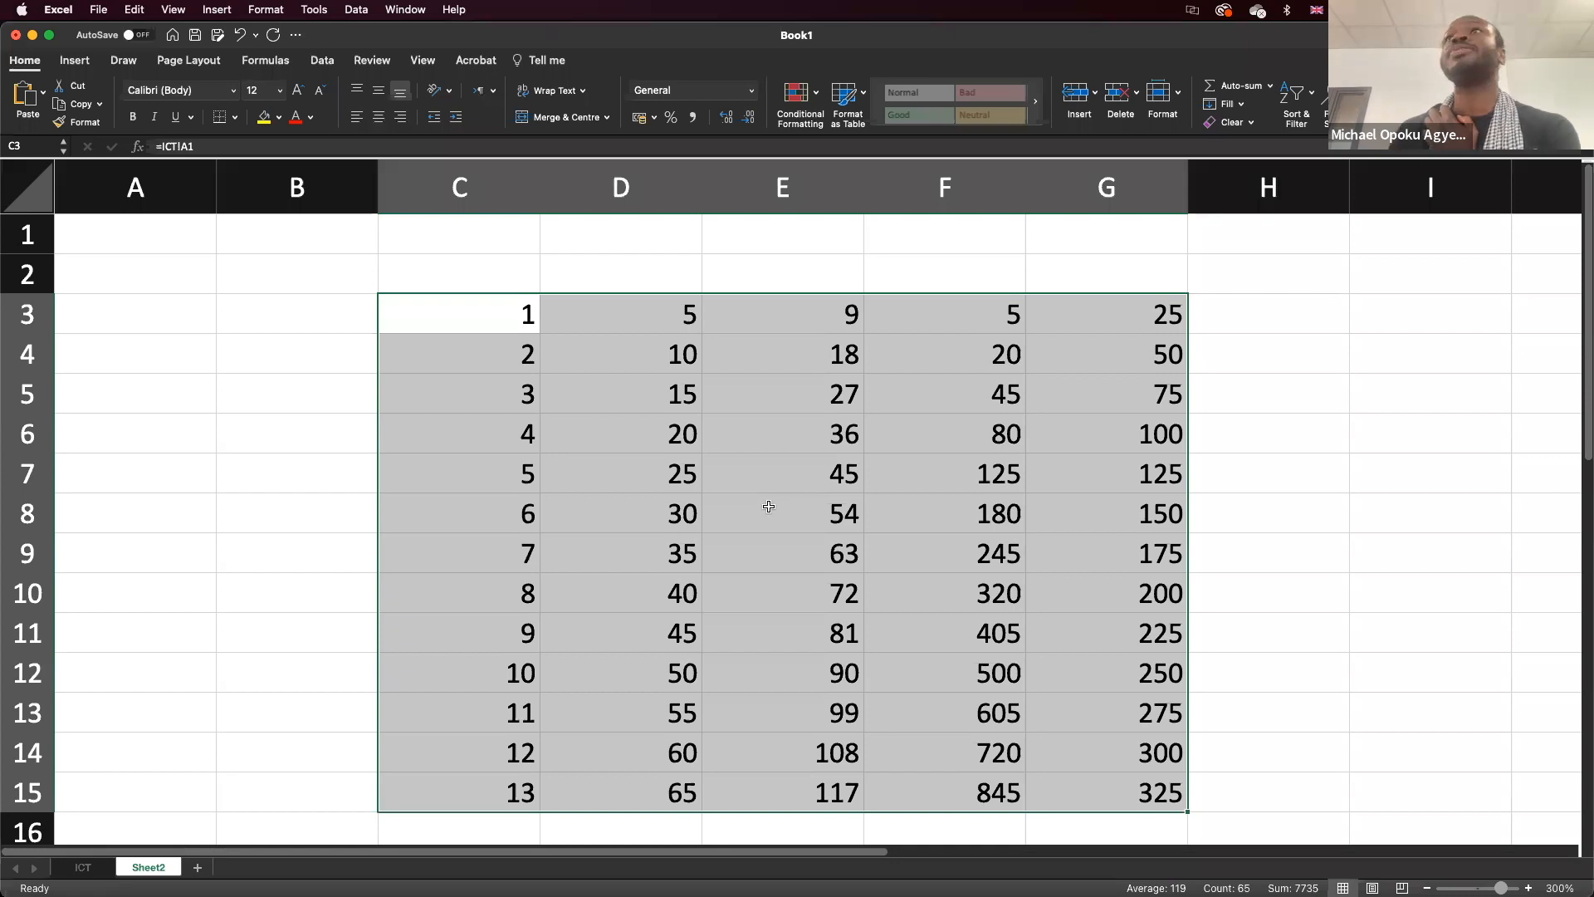
Undo the column C fill on the ICT sheet, fill the series down to C13 again, and compare it with Sheet2.
left_click(82, 869)
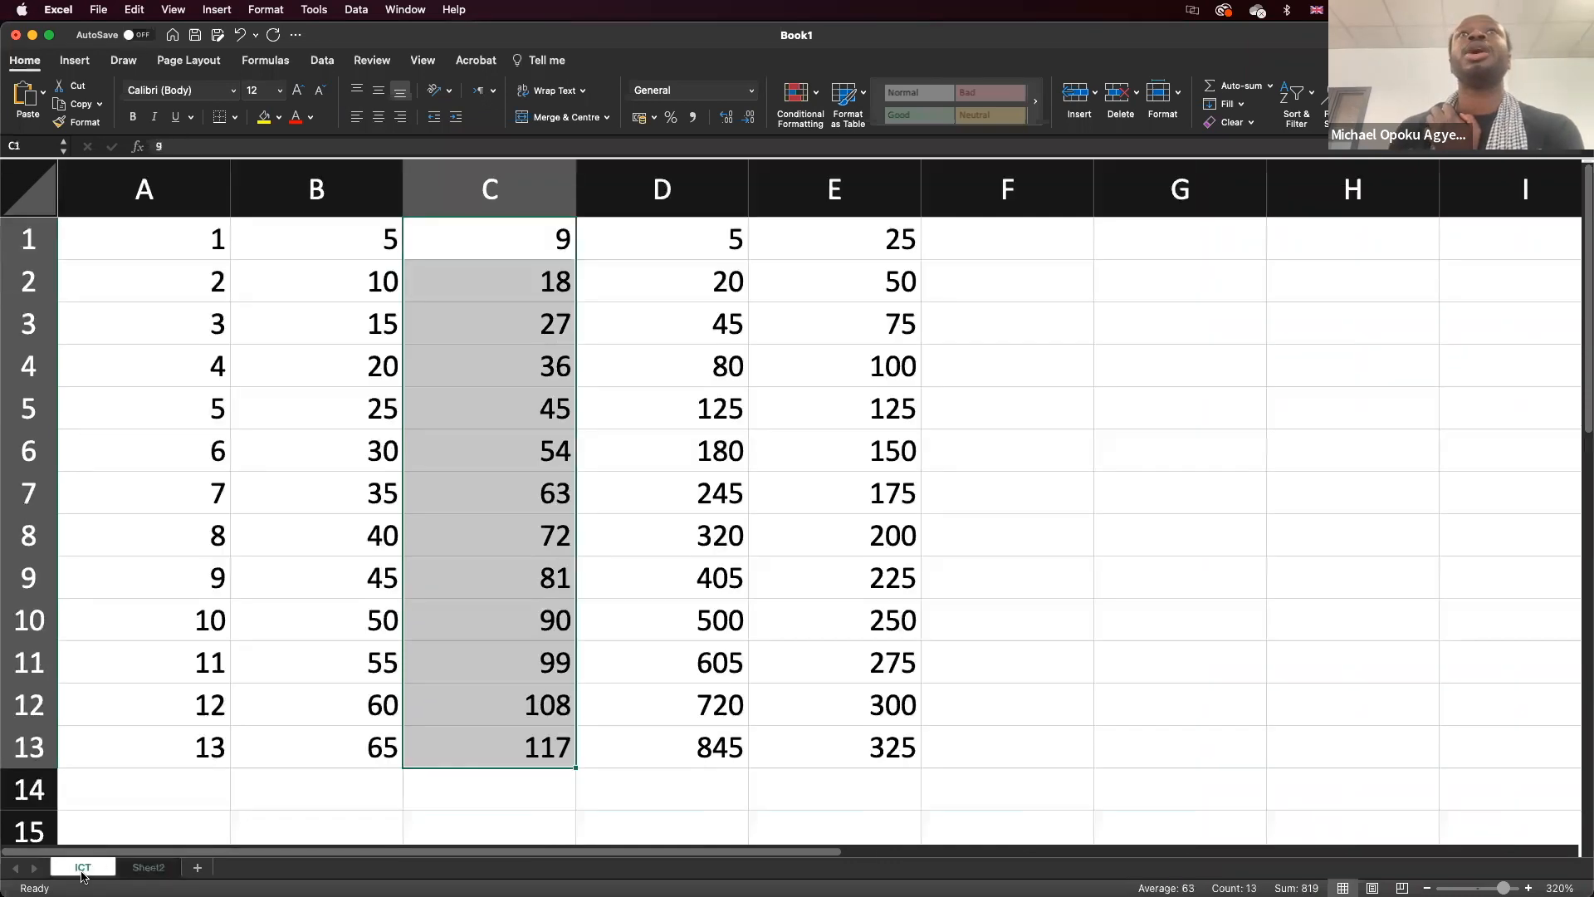
key("super+z")
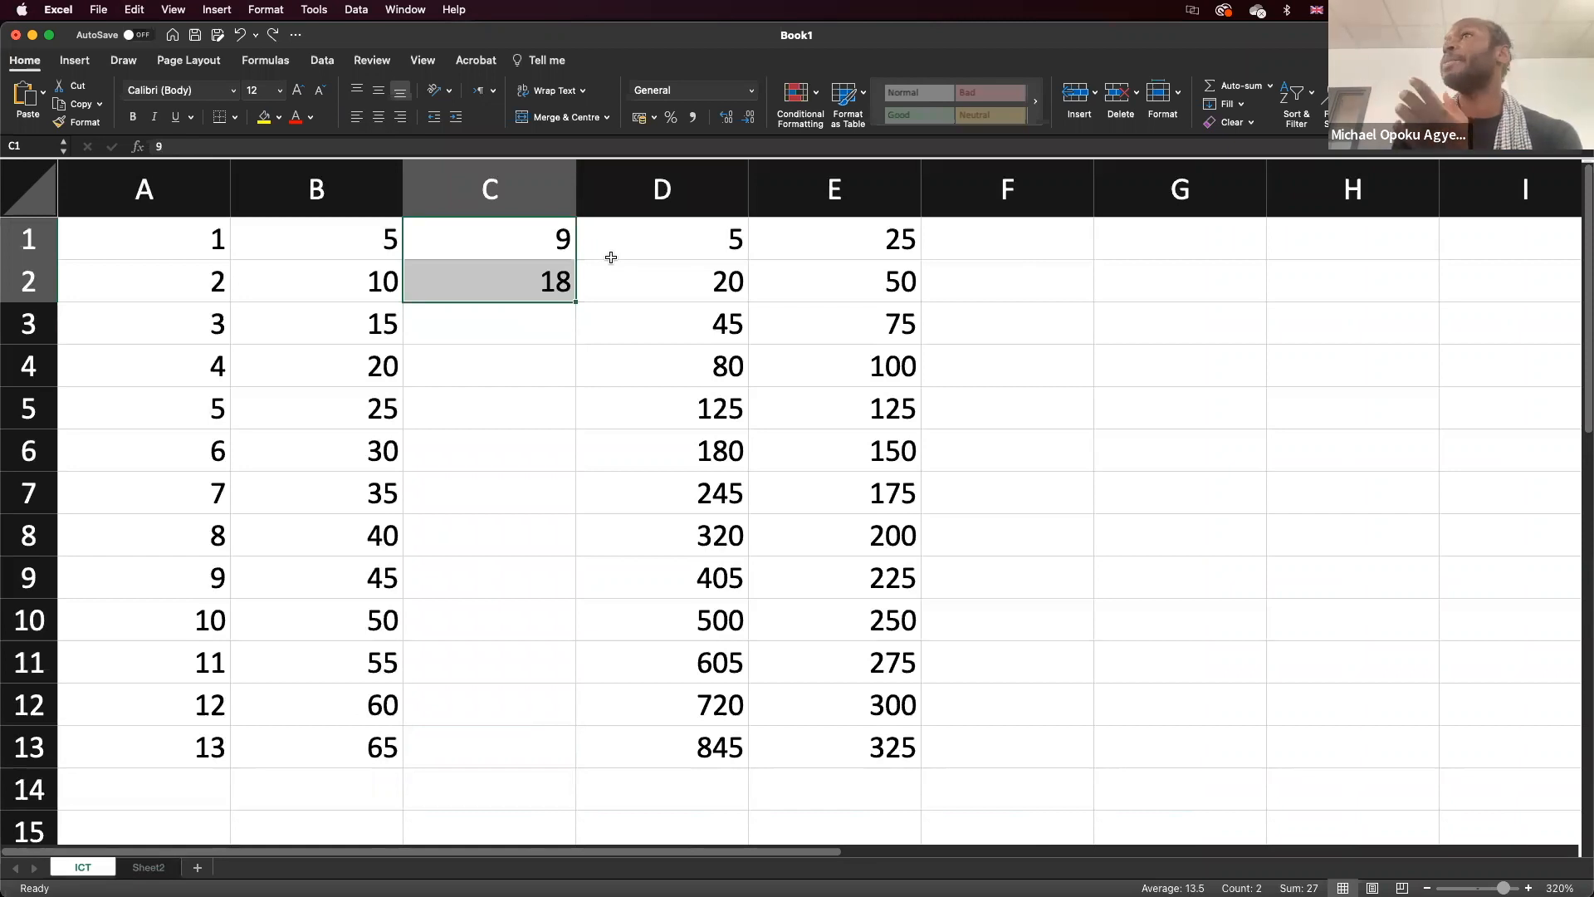
left_click(550, 247)
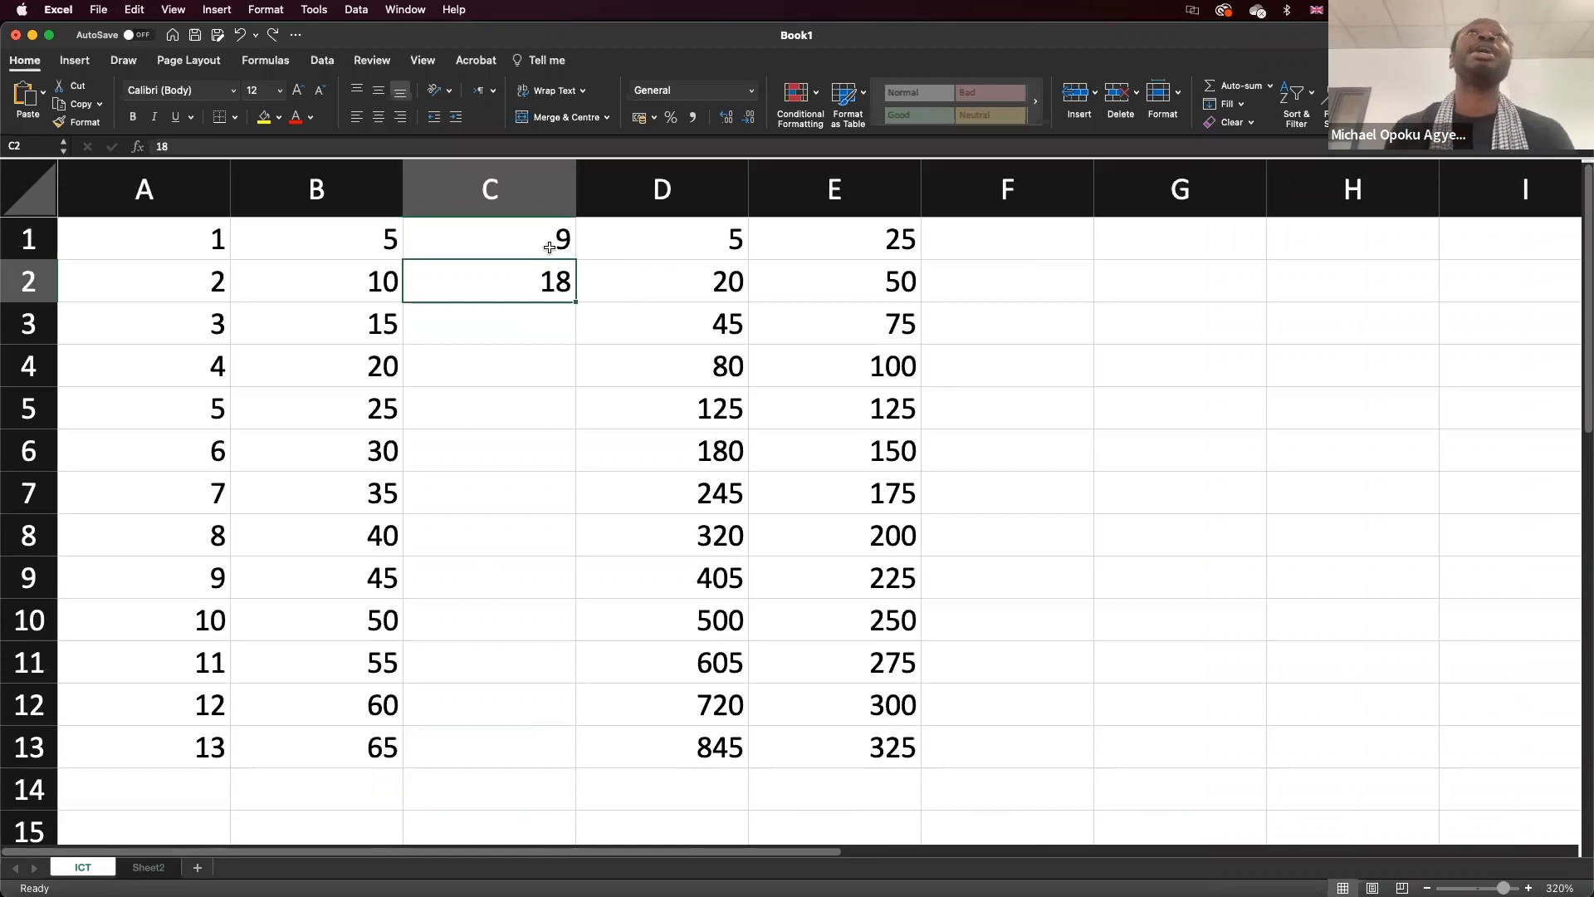
mouse_move(533, 240)
left_mouse_down()
mouse_move(561, 503)
mouse_move(558, 752)
left_mouse_up()
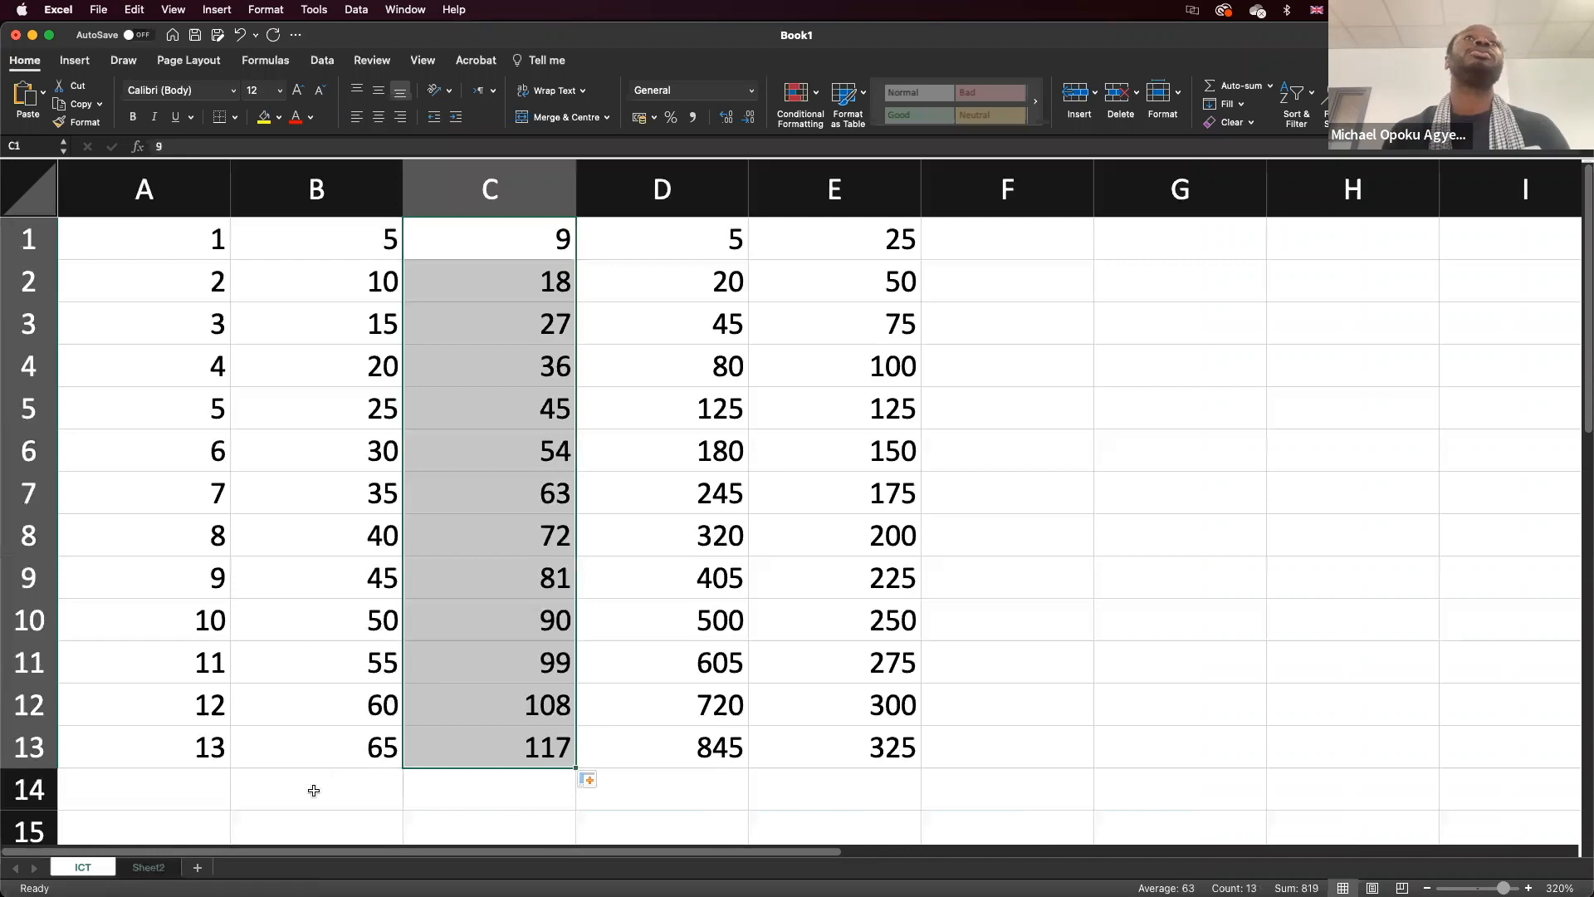
left_click(156, 869)
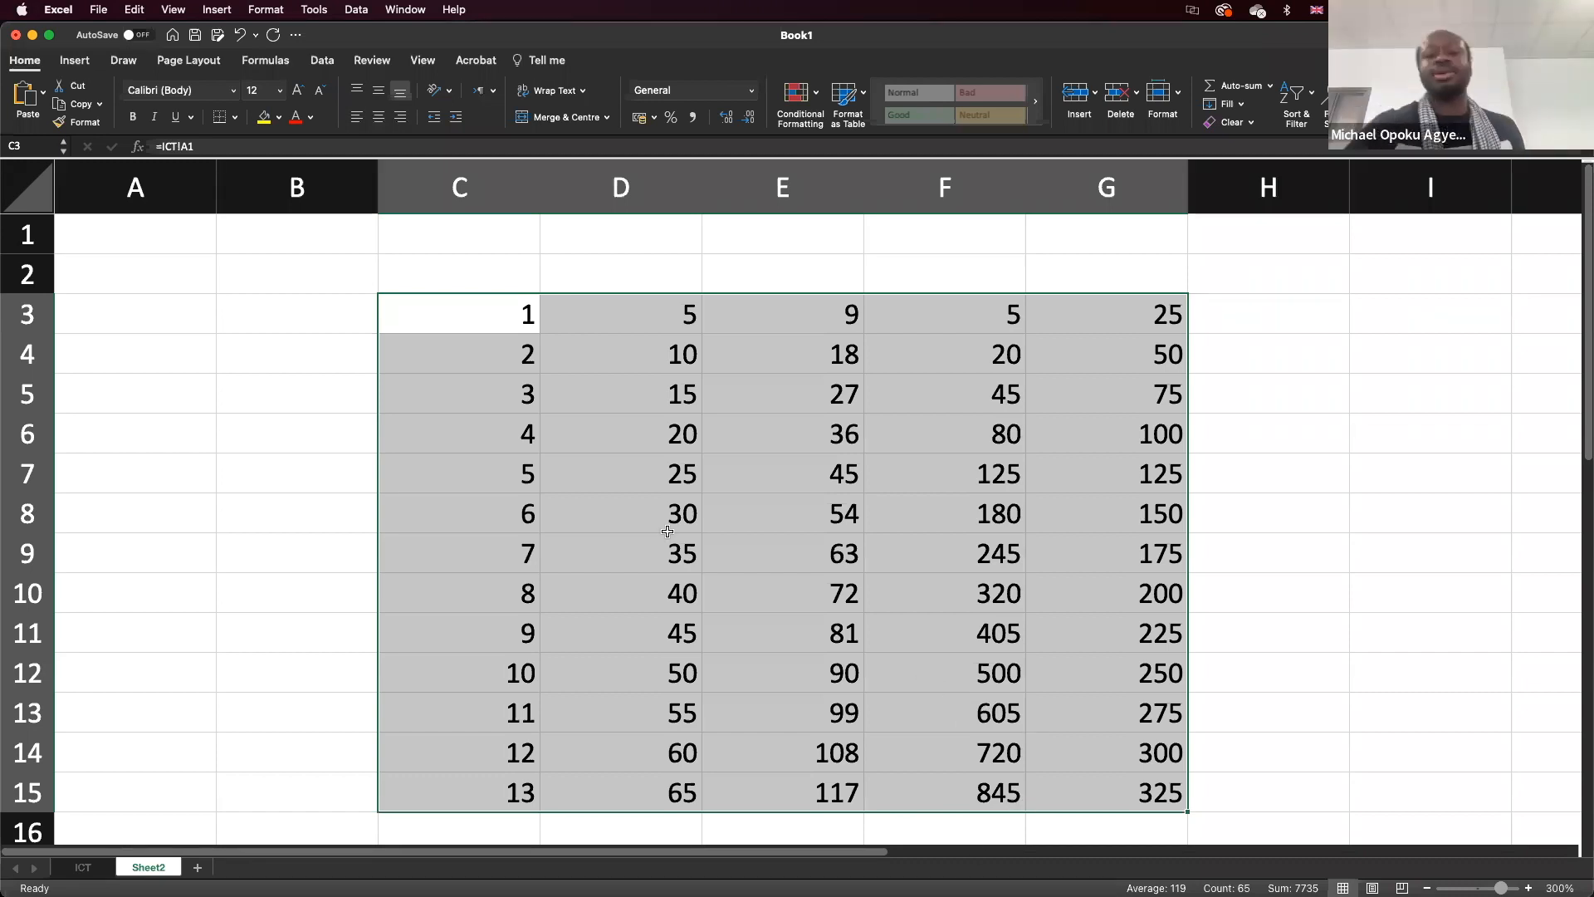
mouse_move(503, 894)
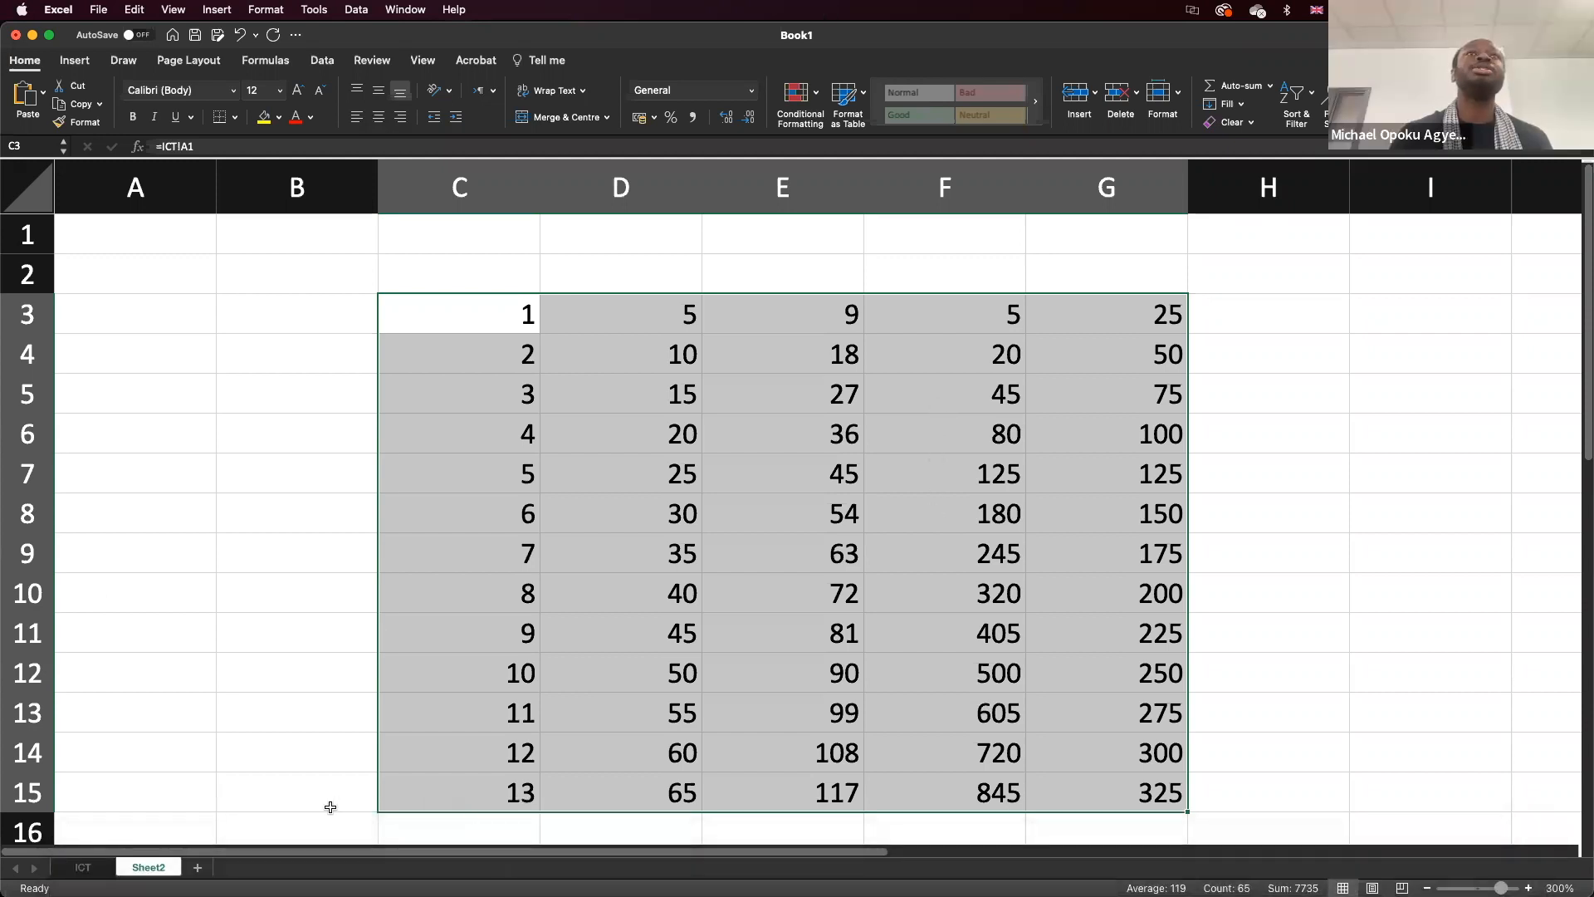
left_click(86, 868)
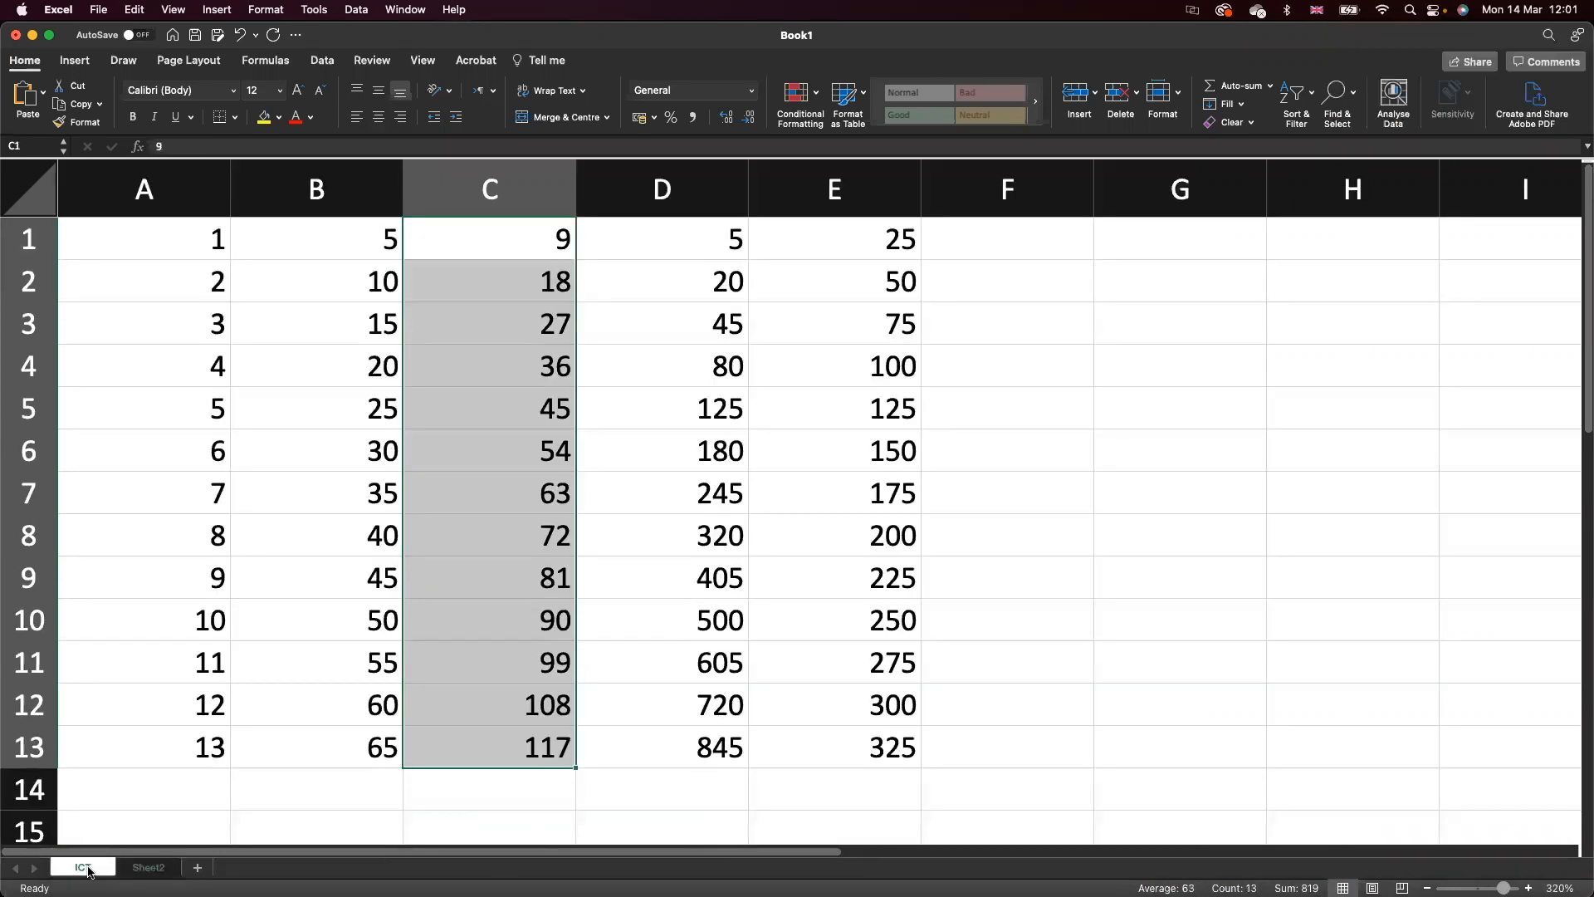
left_click(139, 873)
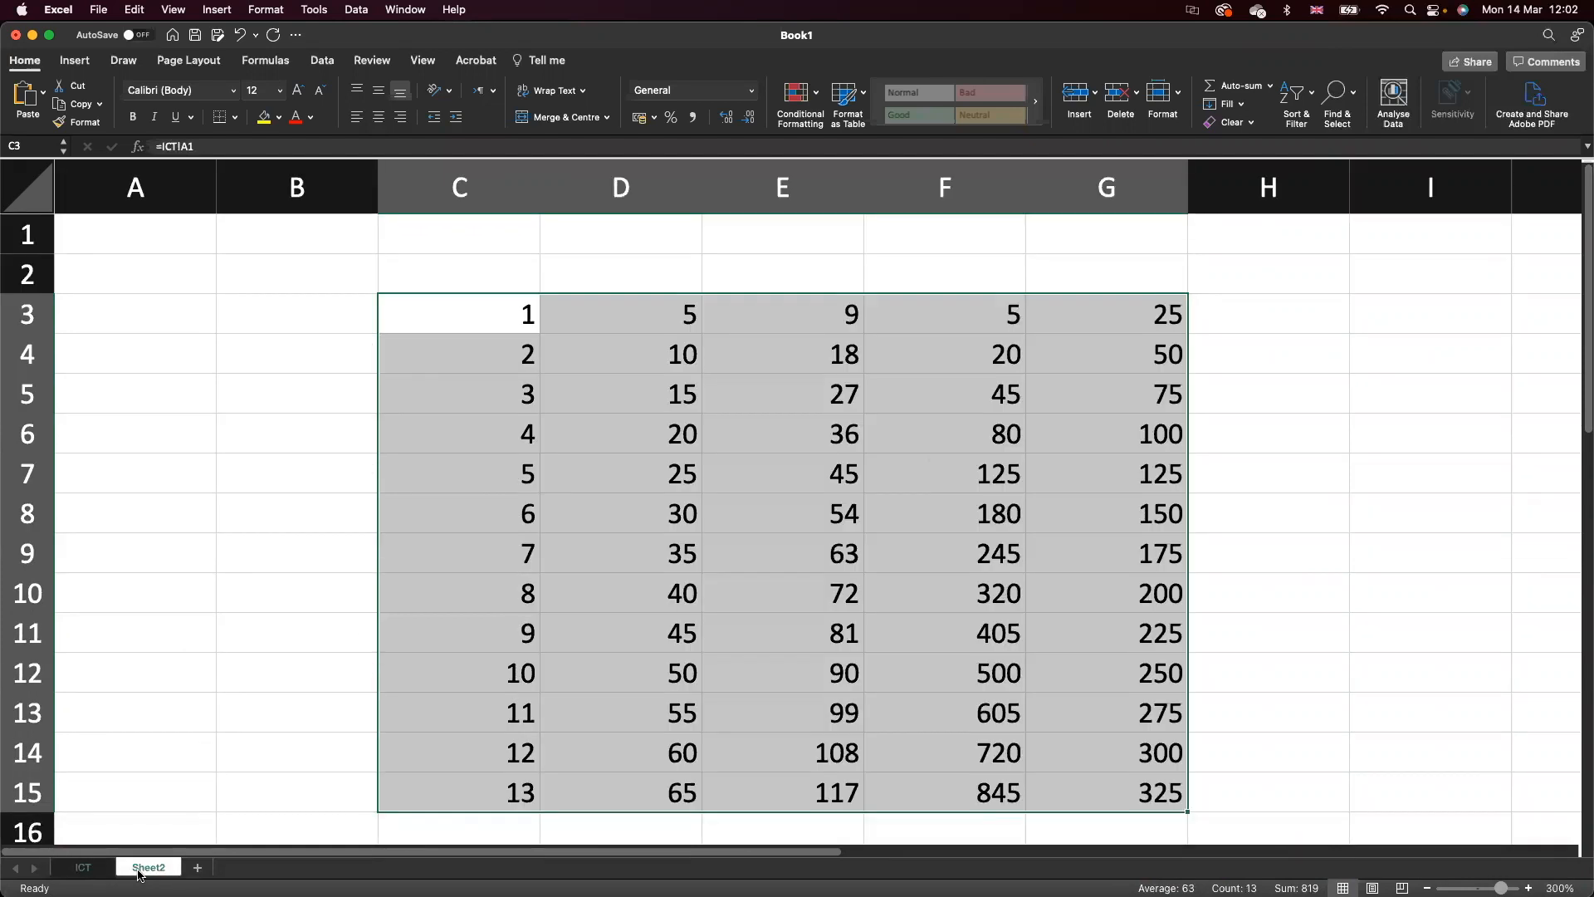
Undo the column C entries on the ICT sheet and the Sheet2 fill, back to the single reference in C3.
left_click(463, 309)
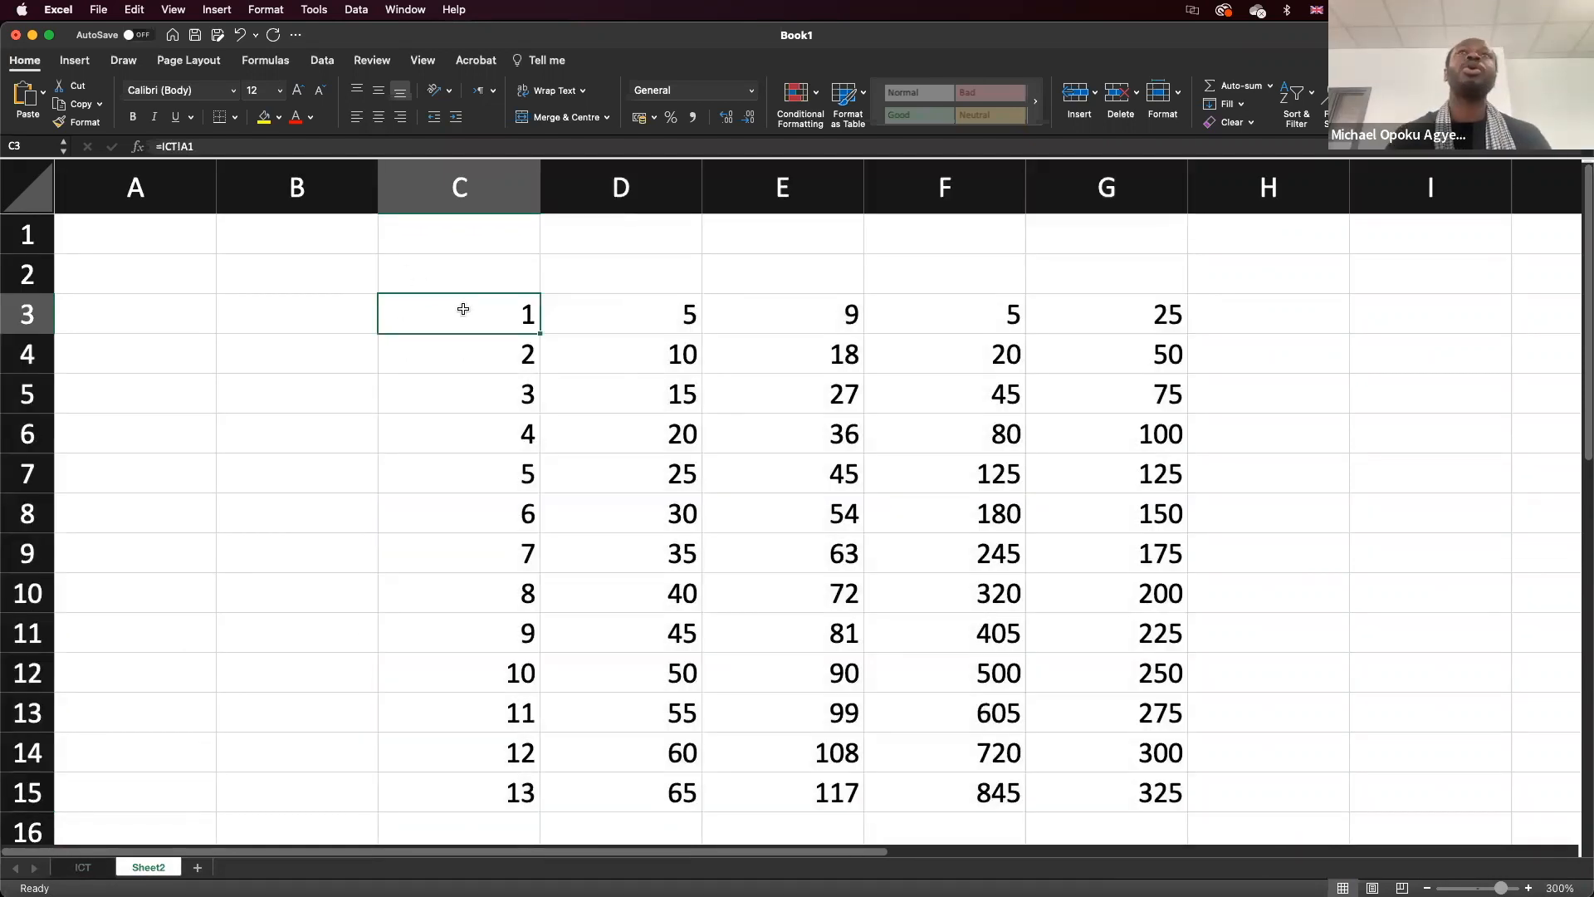
key("super+z")
key("super+z")
key("super+z")
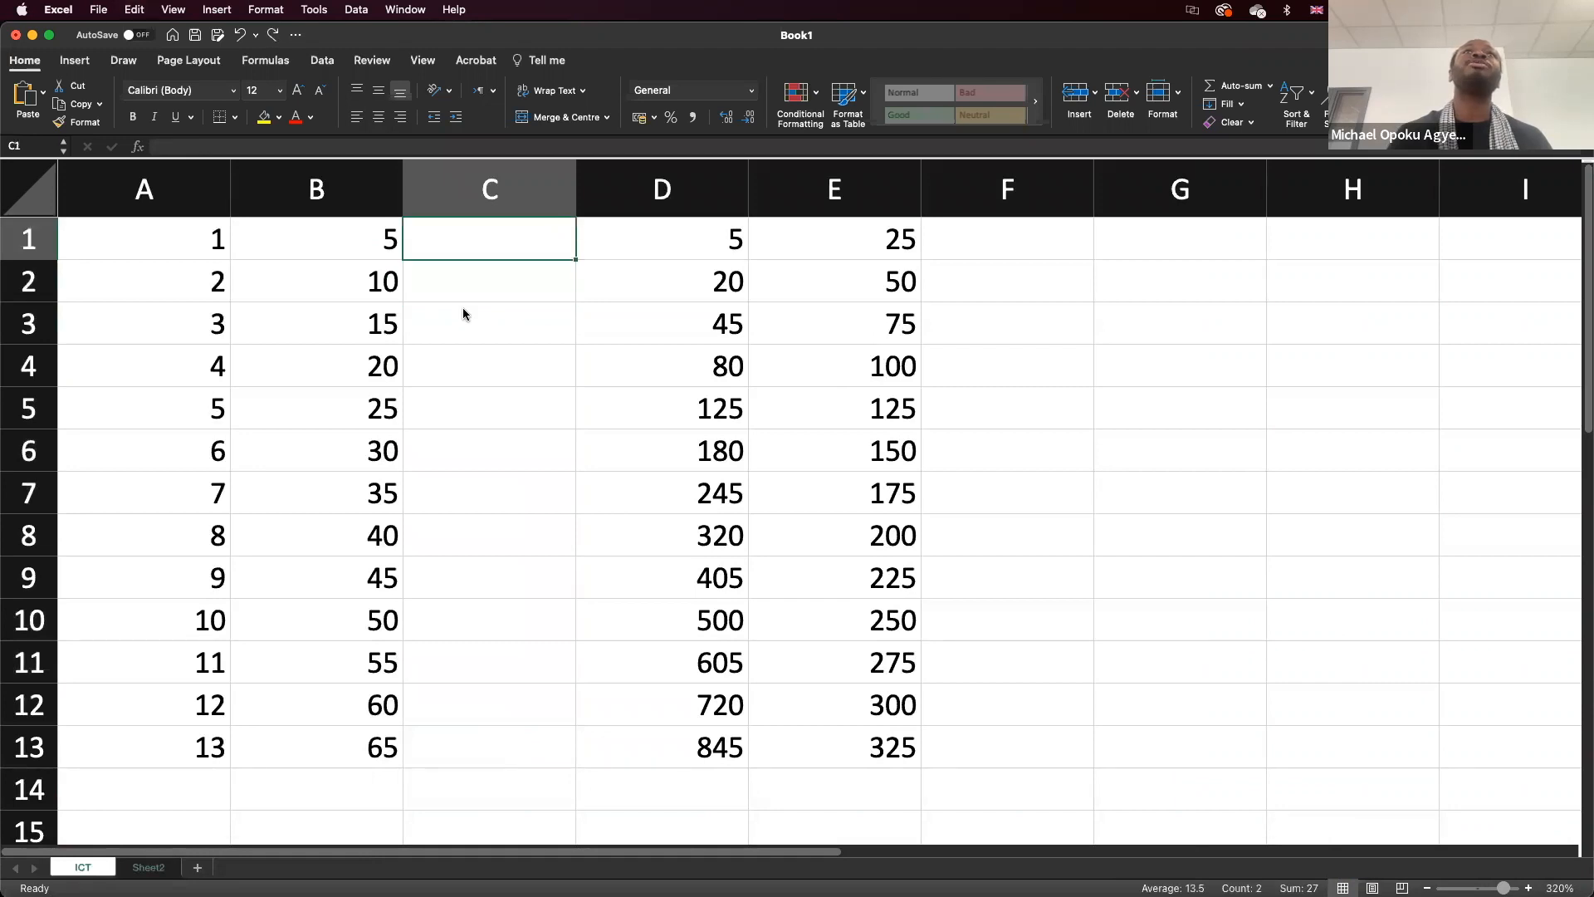
key("super+z")
key("super+z")
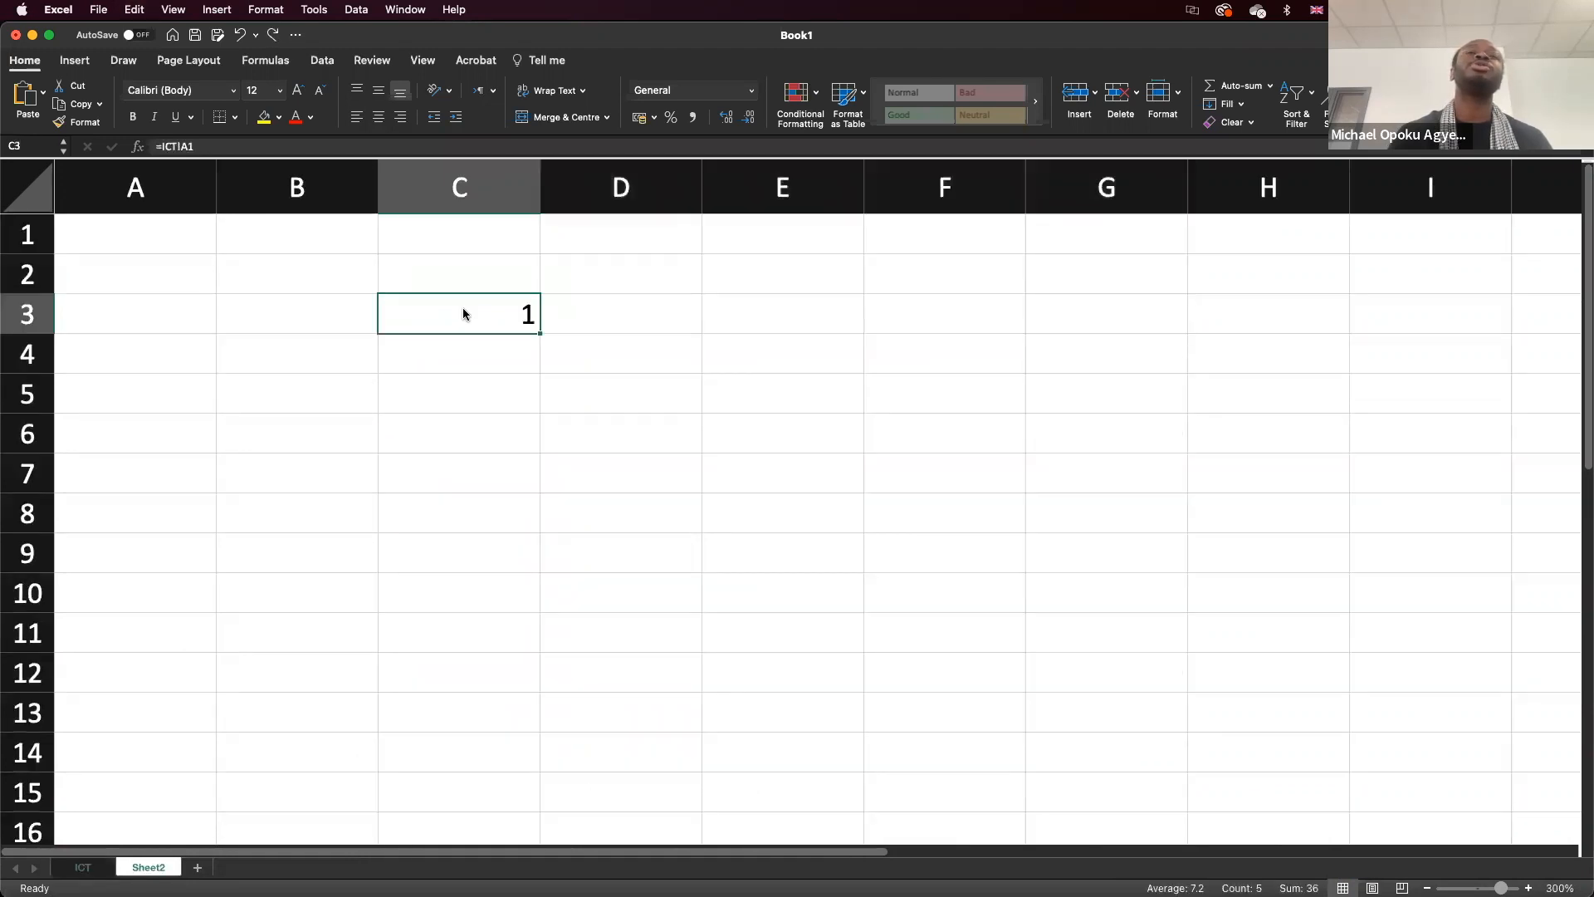
Review the =ICT!A1 formula in Sheet2's C3 and fill it across to column G and down to row 15.
double_click(463, 313)
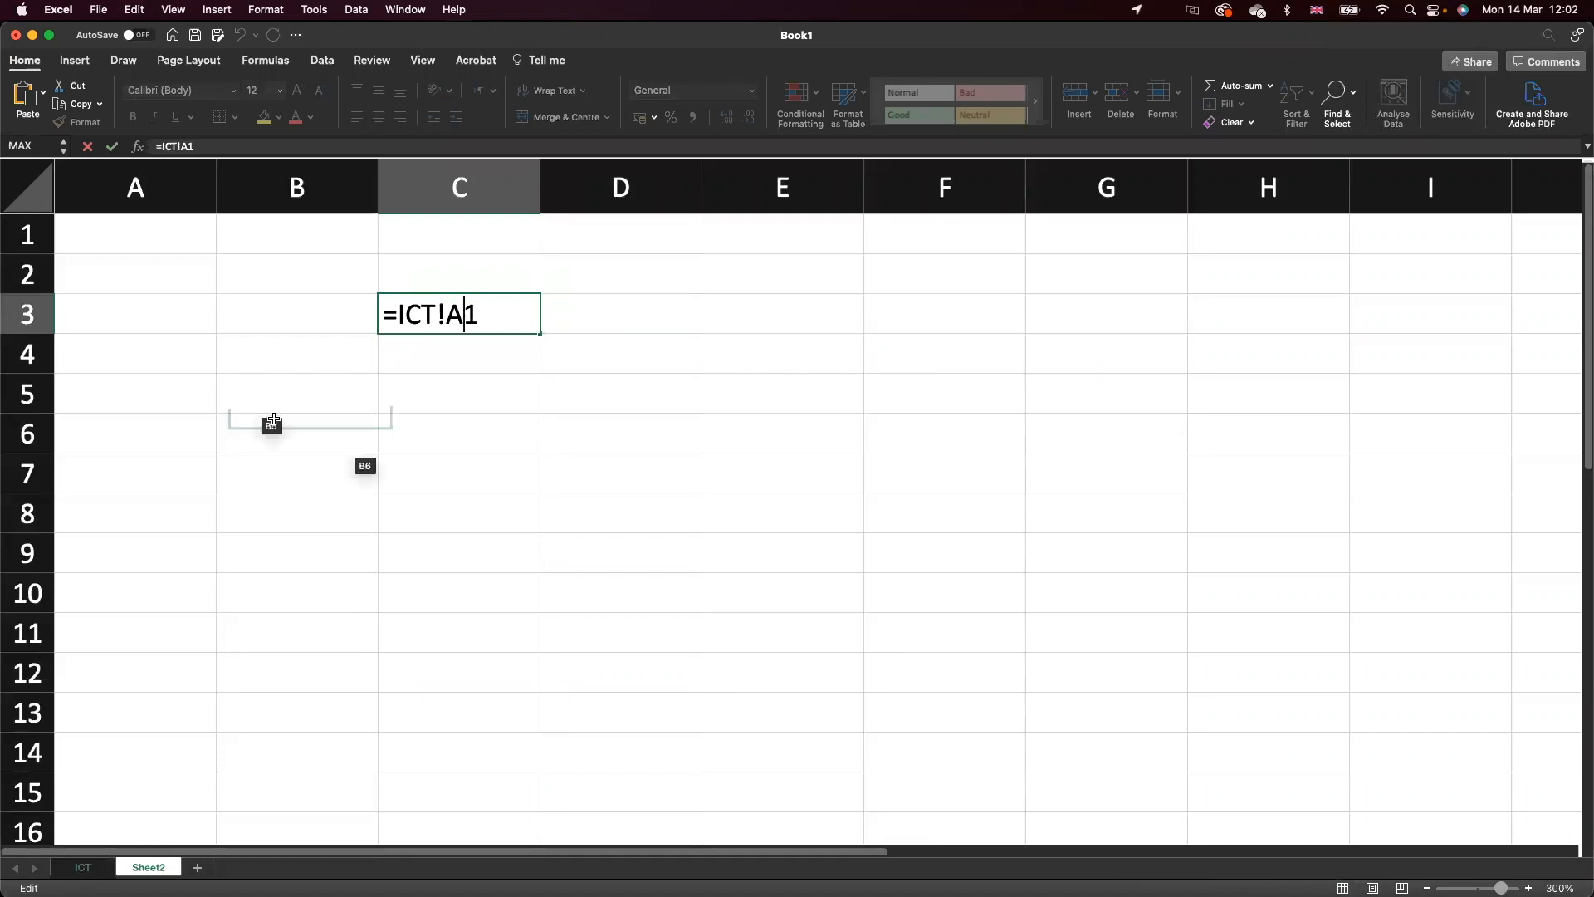
key("Return")
left_click(529, 314)
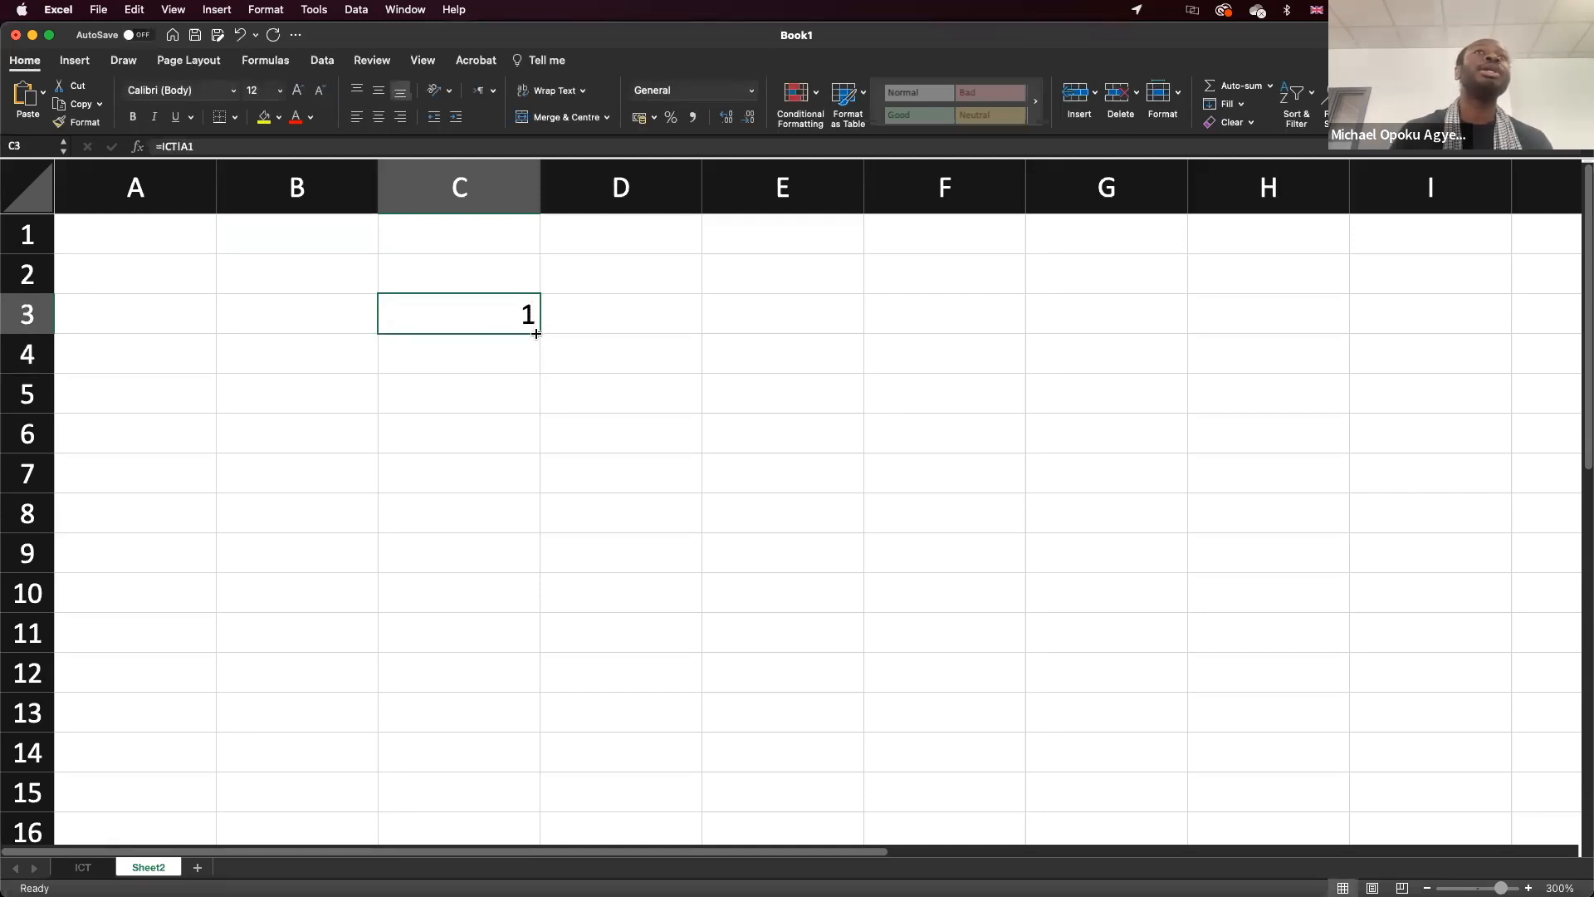
left_click_drag(538, 333, 1185, 804)
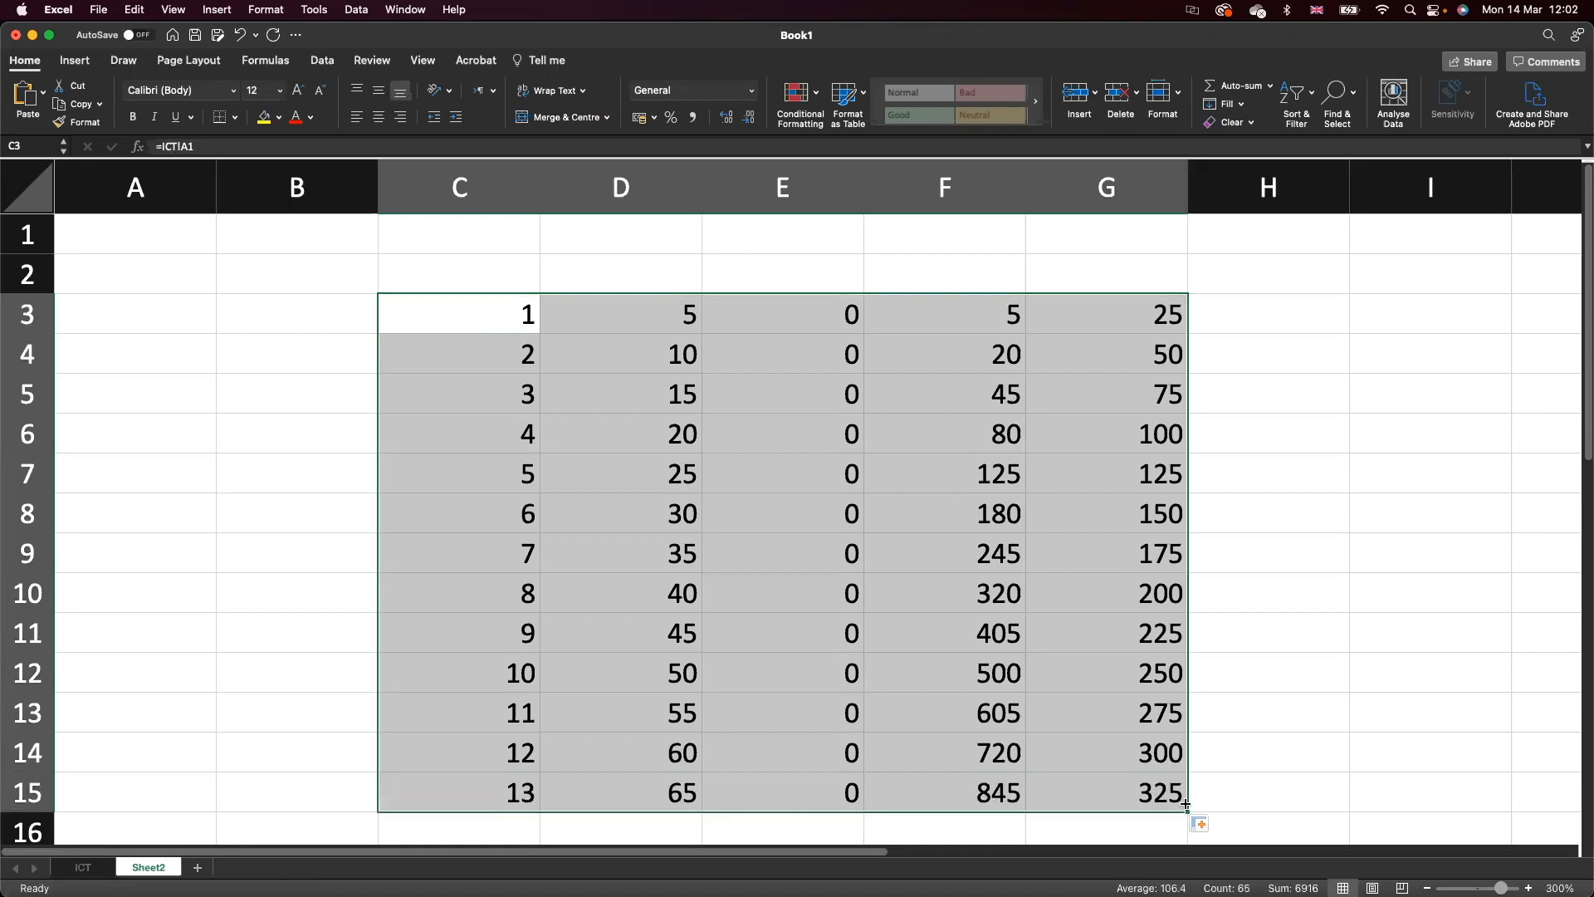